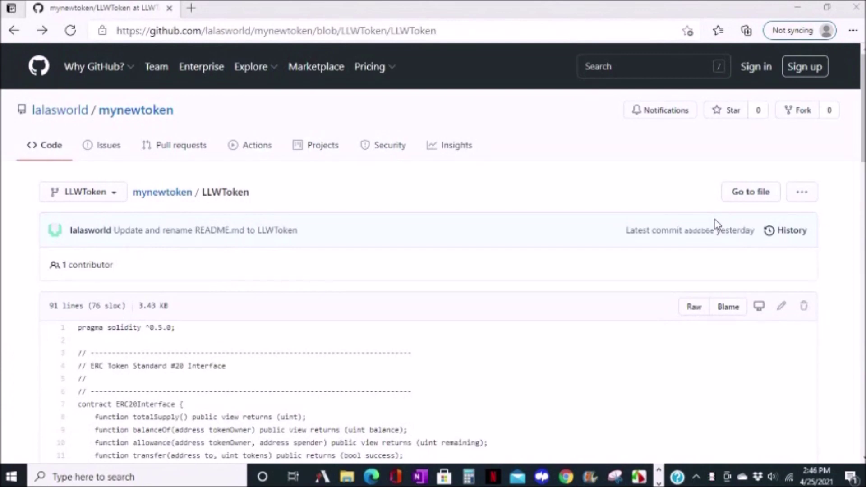
pyautogui.scroll(-3, 718, 224)
pyautogui.scroll(-3, 717, 223)
pyautogui.scroll(-3, 718, 224)
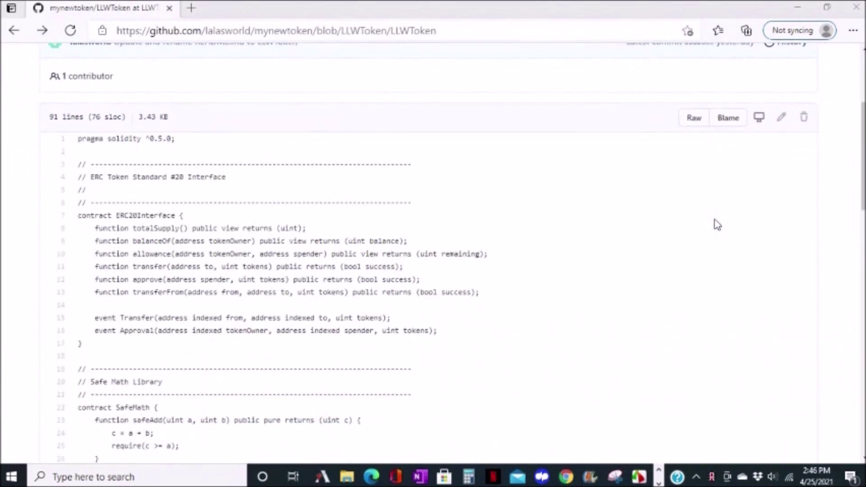
pyautogui.scroll(-3, 717, 224)
pyautogui.scroll(-1, 718, 224)
pyautogui.scroll(-2, 717, 225)
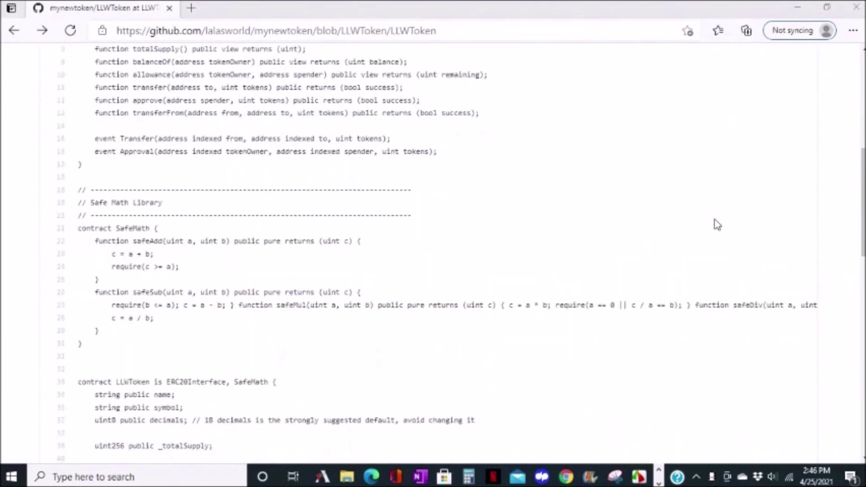
pyautogui.scroll(-2, 718, 224)
pyautogui.scroll(-3, 717, 224)
pyautogui.scroll(-2, 718, 224)
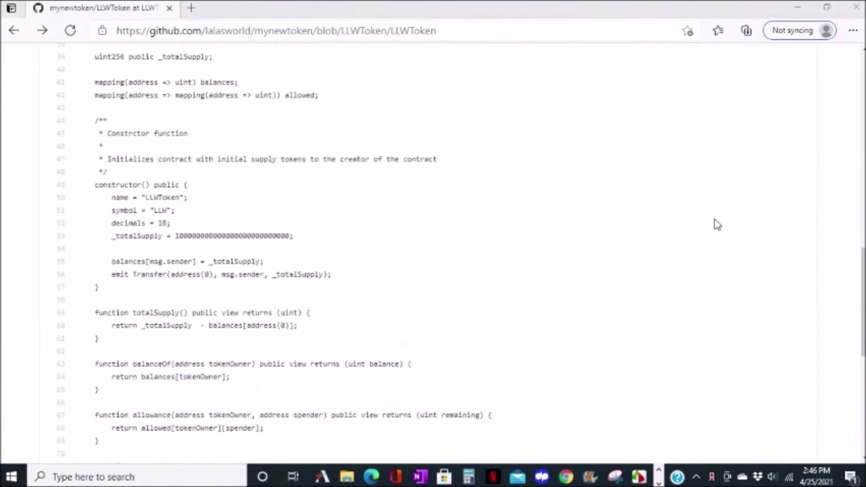
pyautogui.scroll(-1, 717, 224)
pyautogui.scroll(-3, 718, 225)
pyautogui.scroll(-3, 717, 225)
pyautogui.scroll(-1, 718, 224)
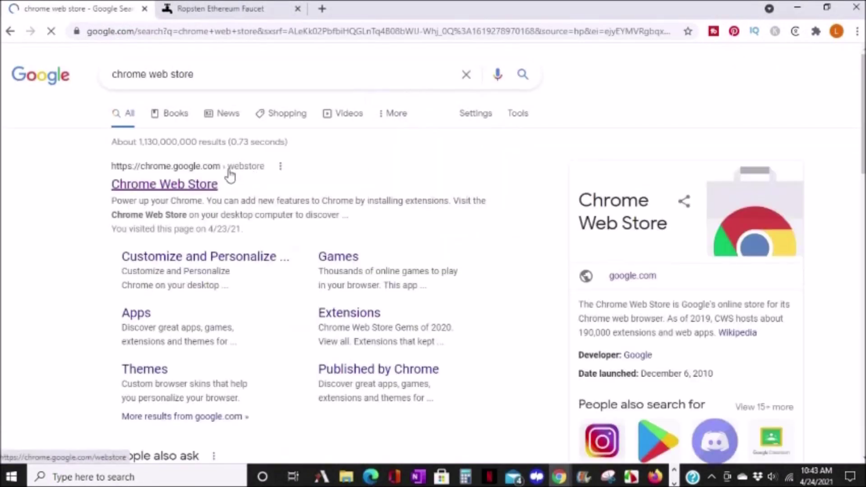
# Step: Find MetaMask in the Chrome Web Store and add the extension to Chrome
pyautogui.click(178, 184)
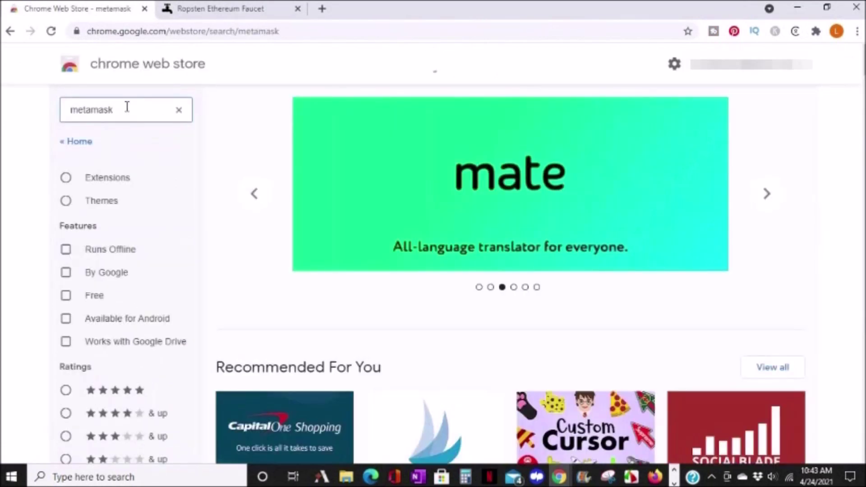
pyautogui.press('Return')
pyautogui.click(328, 216)
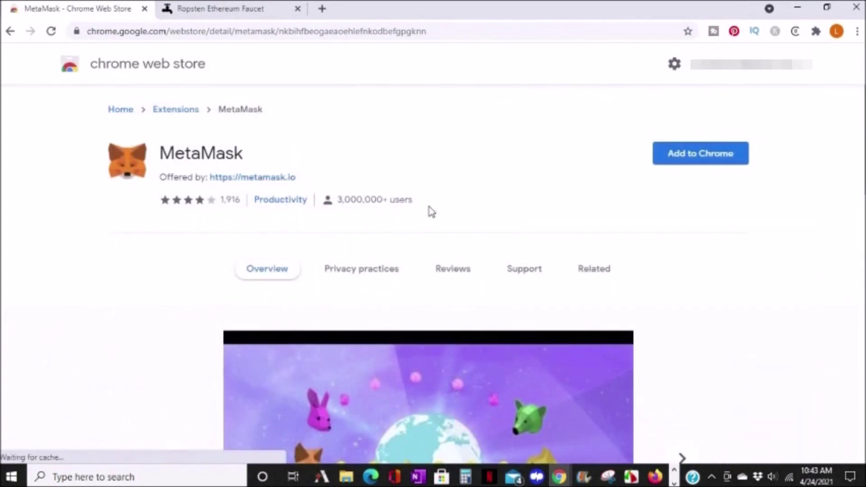
pyautogui.click(691, 163)
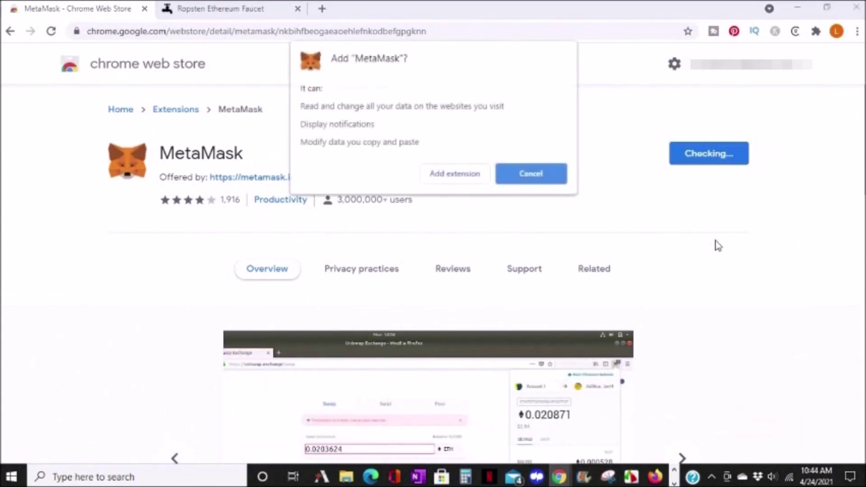
pyautogui.click(455, 175)
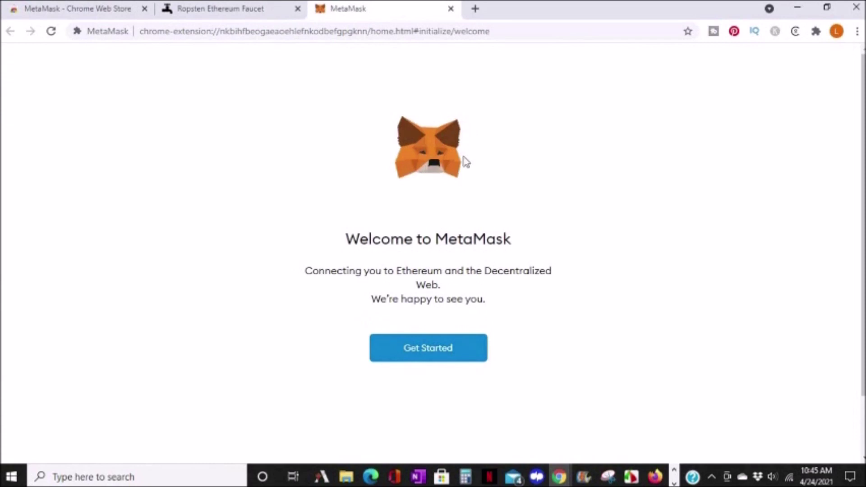
# Step: Create a new MetaMask wallet, agree to usage data sharing, and complete the setup
pyautogui.click(448, 349)
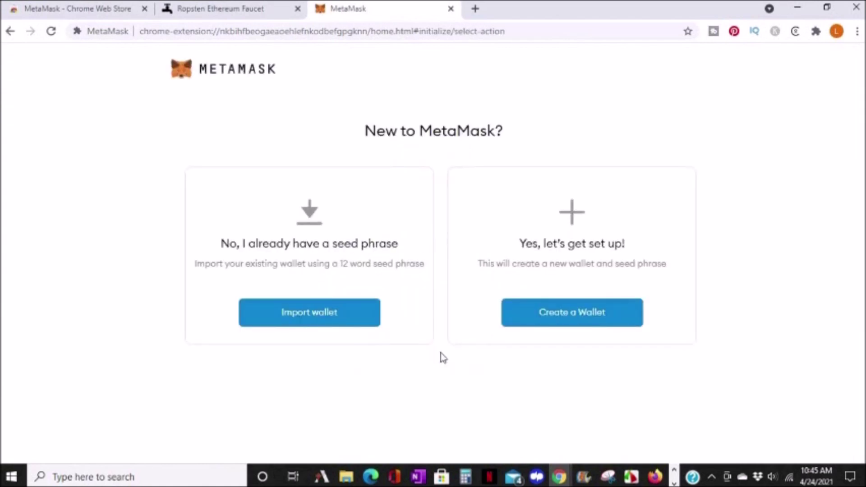
pyautogui.click(572, 315)
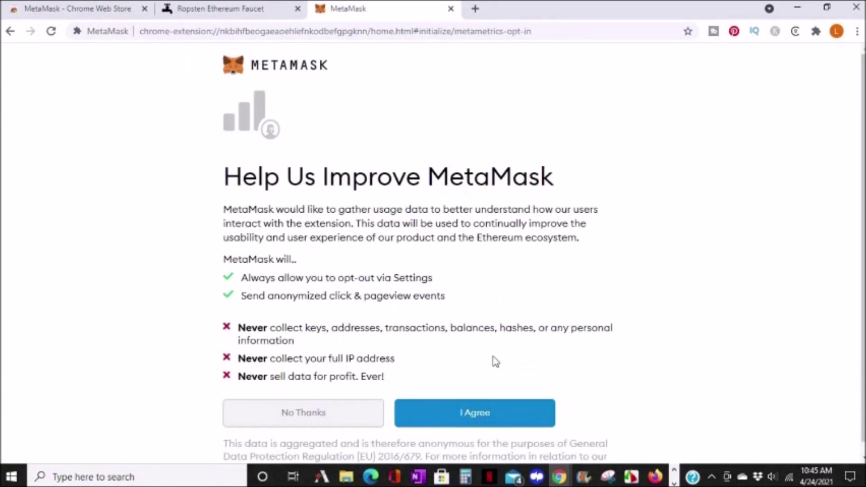
pyautogui.click(481, 418)
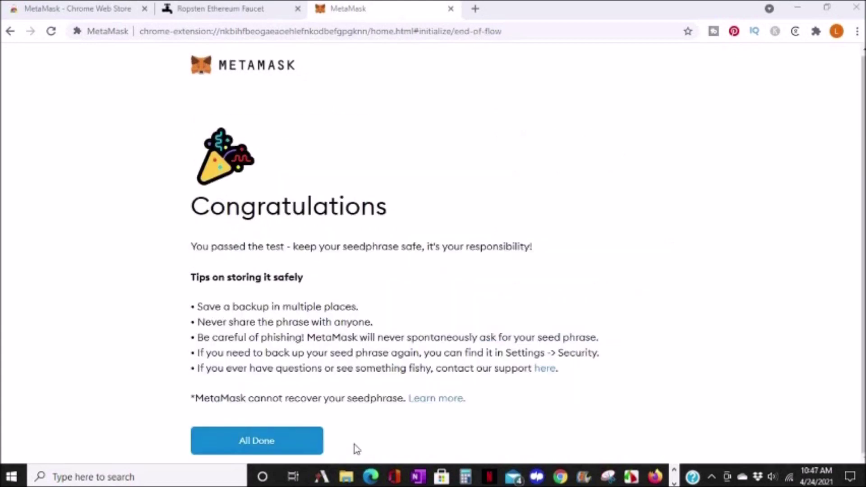
pyautogui.click(251, 441)
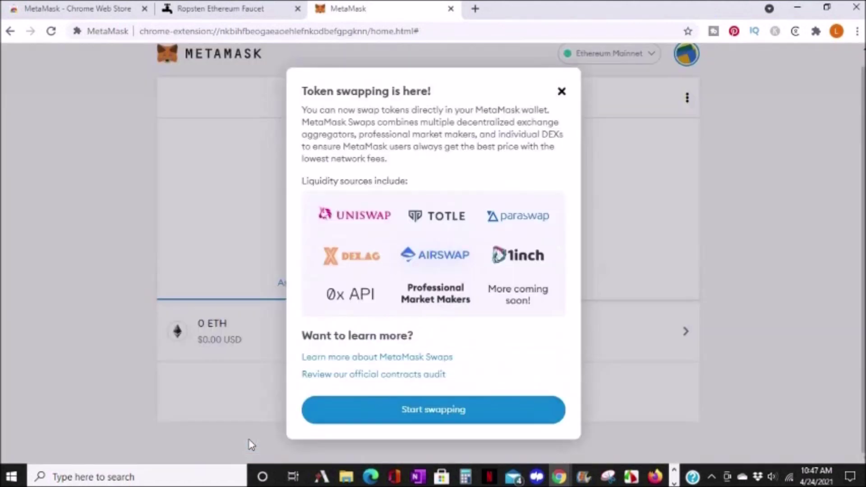
# Step: Pin MetaMask to the toolbar, switch to Kovan Test Network, and open Deposit Ether options
pyautogui.click(563, 91)
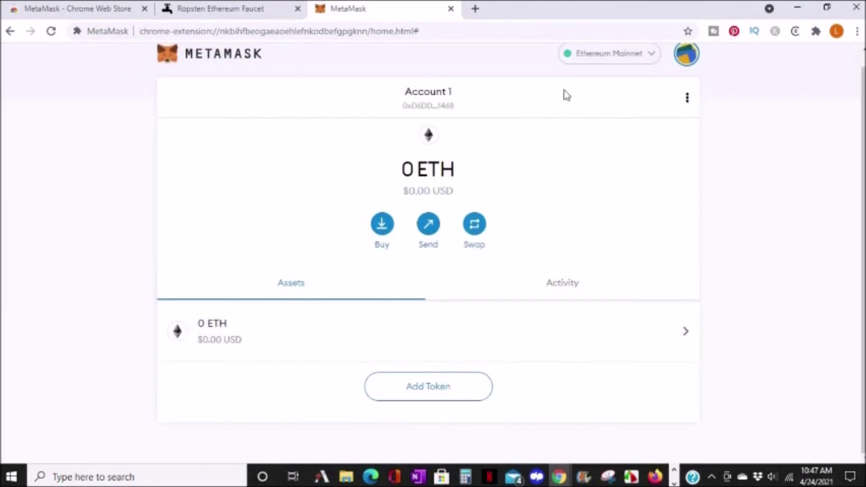
pyautogui.click(816, 31)
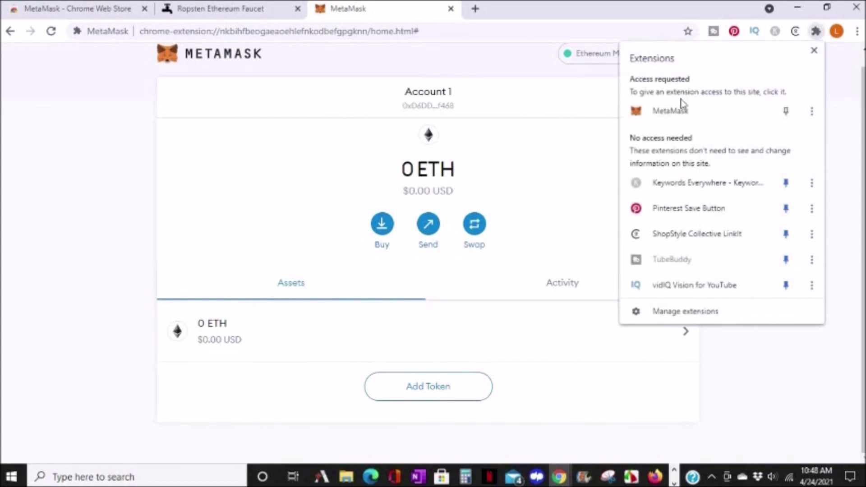
pyautogui.click(775, 112)
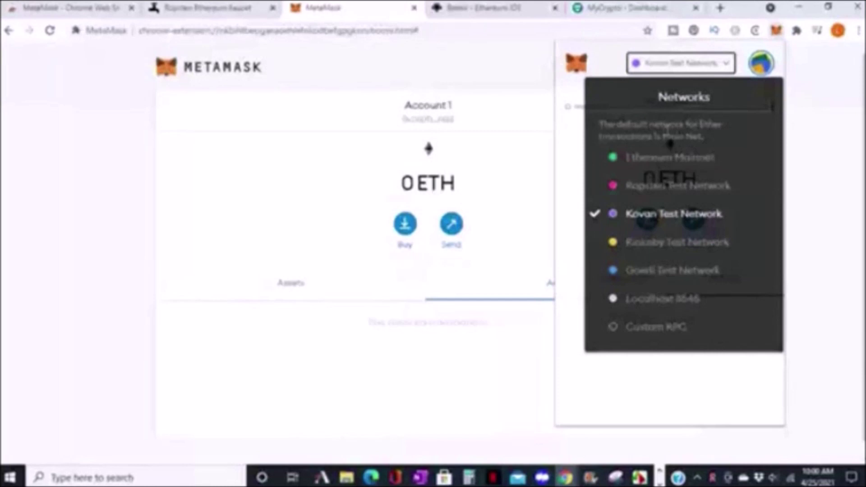
pyautogui.click(655, 218)
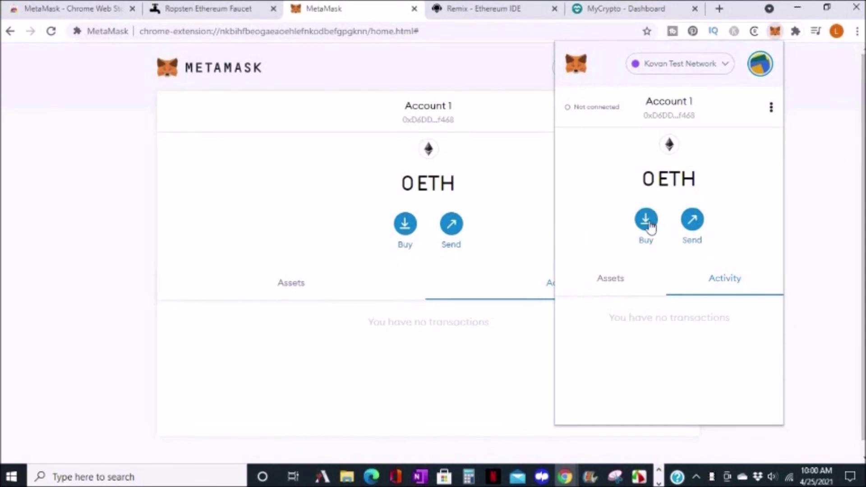
pyautogui.click(646, 219)
pyautogui.scroll(-2, 648, 220)
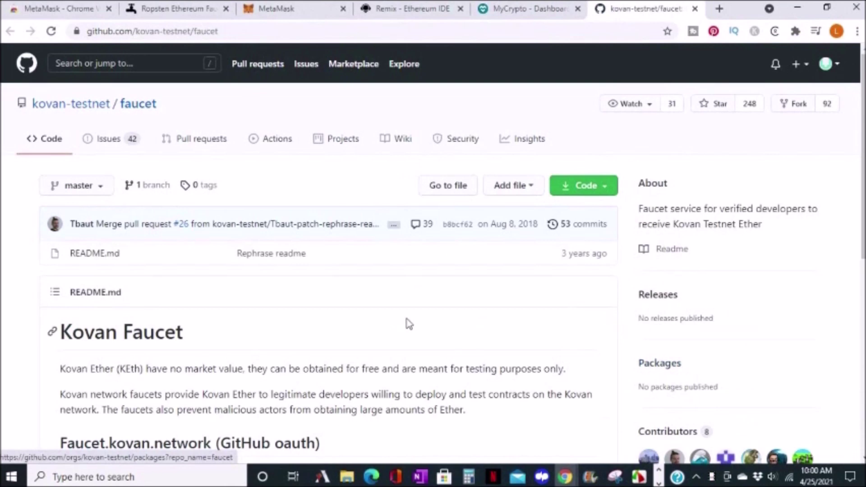
pyautogui.scroll(-3, 389, 280)
pyautogui.scroll(-2, 389, 279)
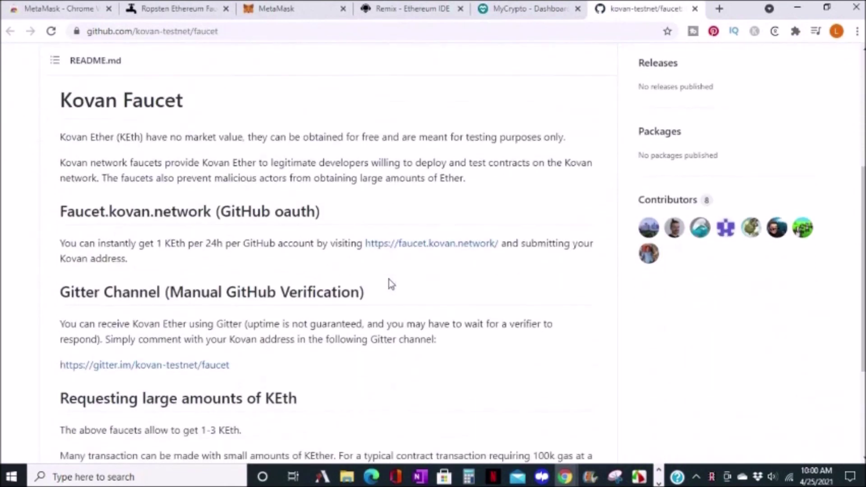
# Step: Open faucet.kovan.network and authorize paritytech's Oauth Faucet with the GitHub account
pyautogui.click(420, 219)
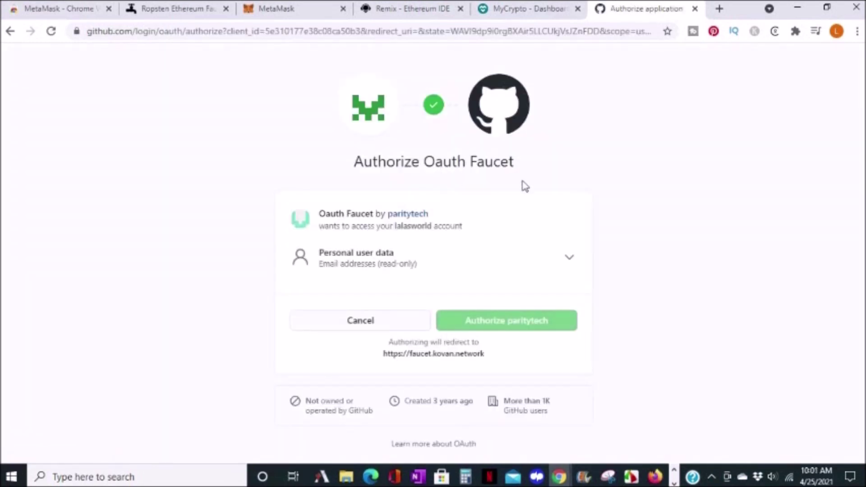
pyautogui.click(528, 330)
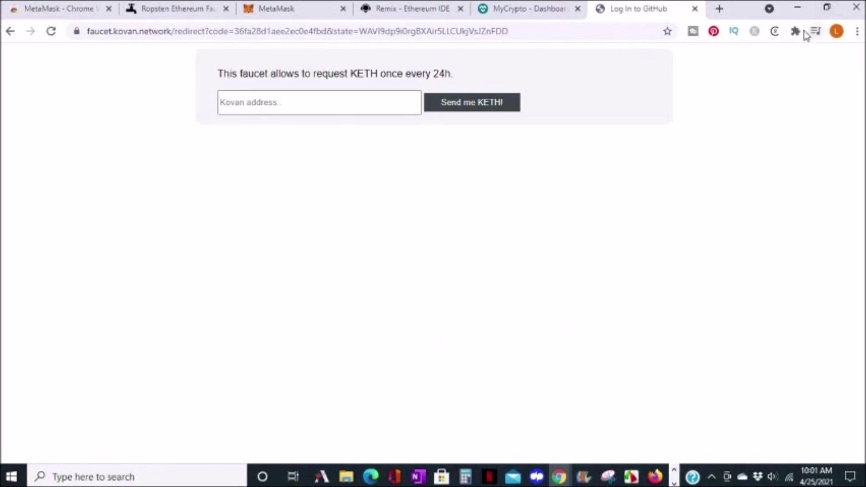
# Step: Copy the wallet account address from the MetaMask toolbar popup
pyautogui.click(796, 31)
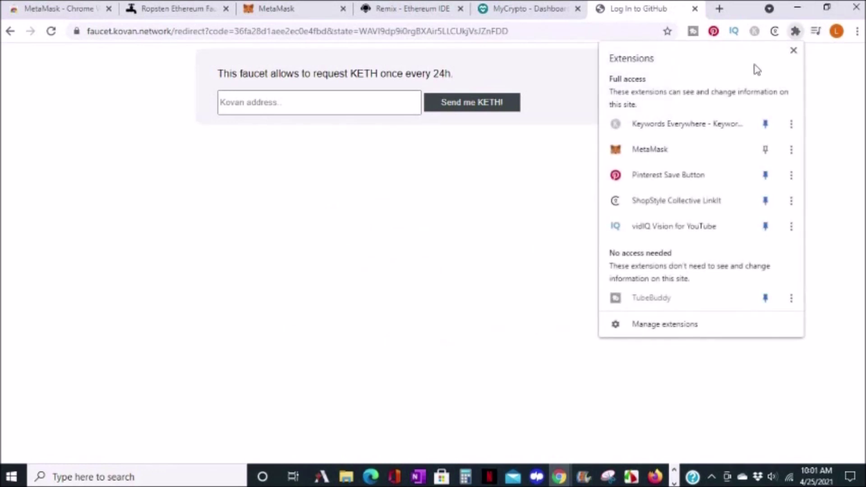
pyautogui.click(668, 148)
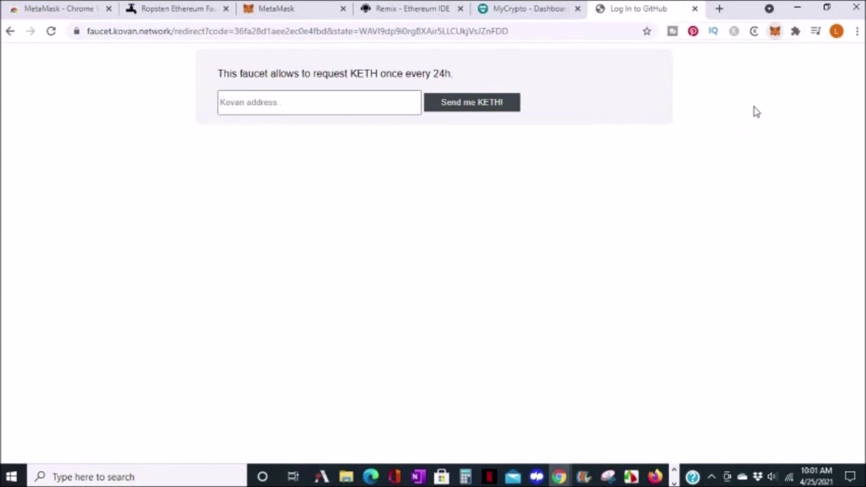
pyautogui.click(775, 31)
pyautogui.click(684, 109)
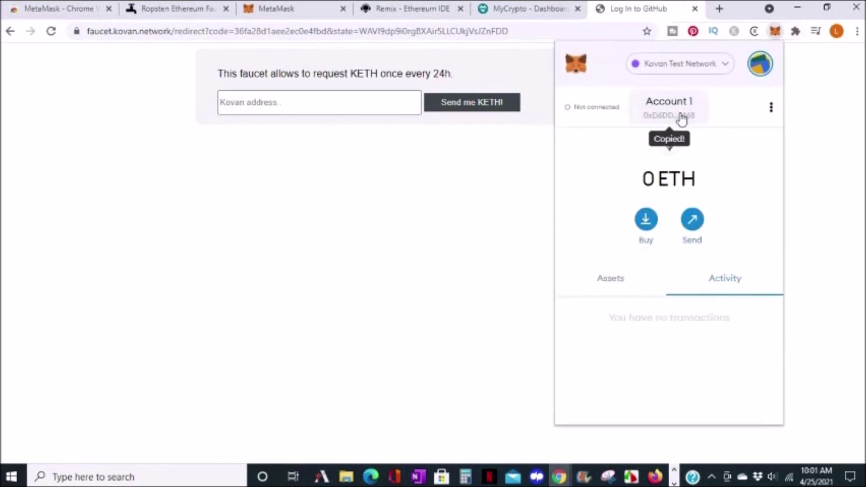
# Step: Request KETH for the pasted Kovan address and view the transaction on Etherscan
pyautogui.click(284, 102)
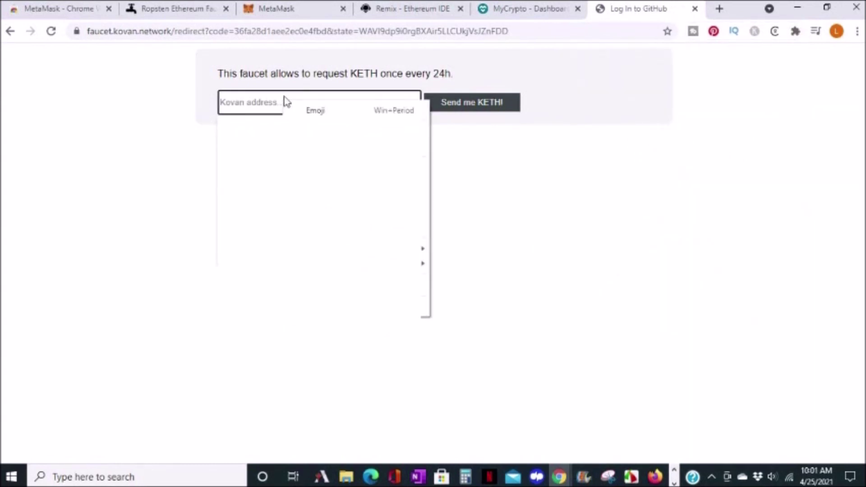
pyautogui.hotkey('ctrl', 'v')
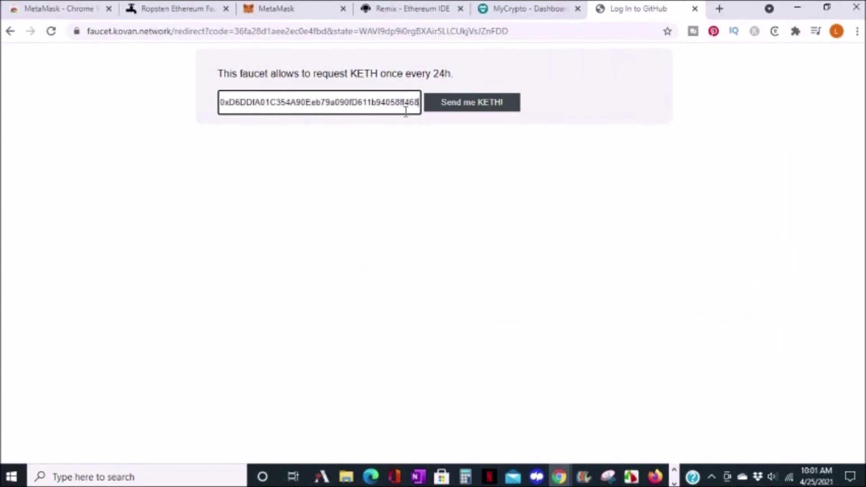
pyautogui.click(492, 110)
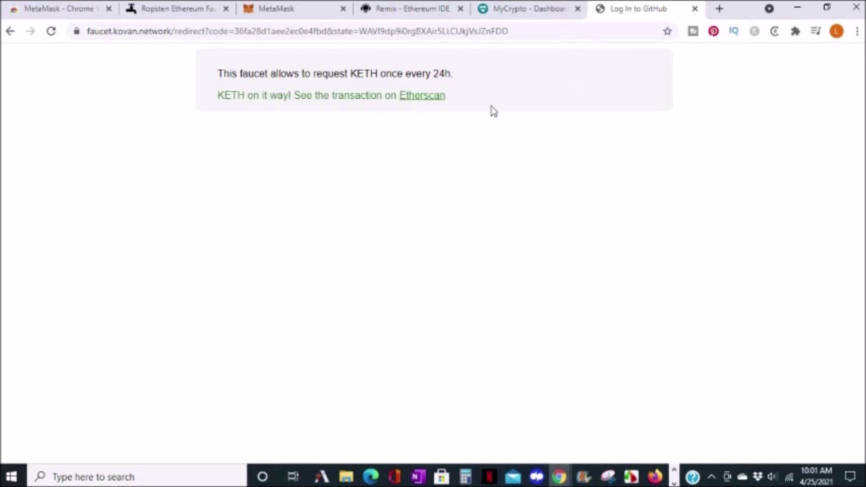
pyautogui.click(422, 96)
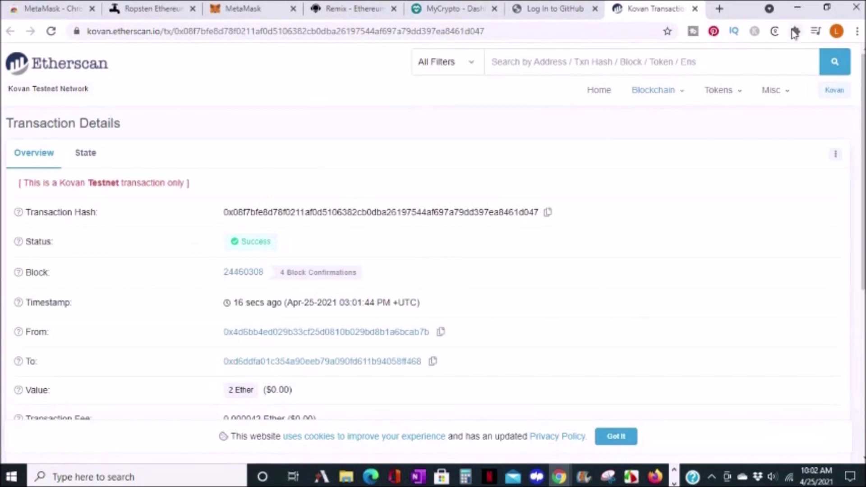
# Step: Use the Extensions menu to reach MetaMask, then move to the Remix IDE home page
pyautogui.click(796, 30)
pyautogui.click(648, 148)
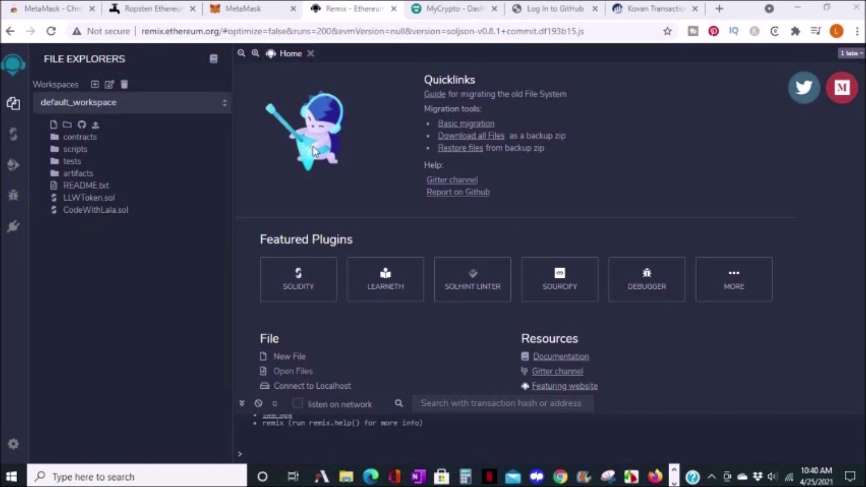
# Step: Add a new file named LLWToken2.sol to the default Remix workspace
pyautogui.click(53, 126)
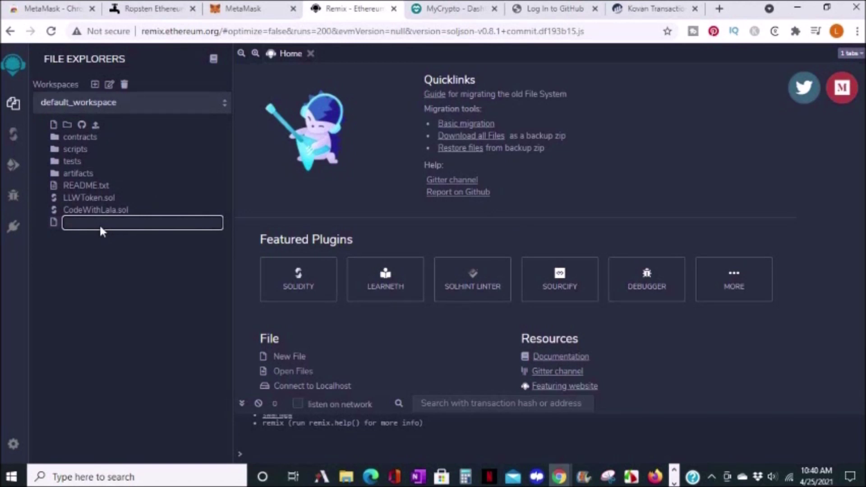
pyautogui.write('LLWToken2')
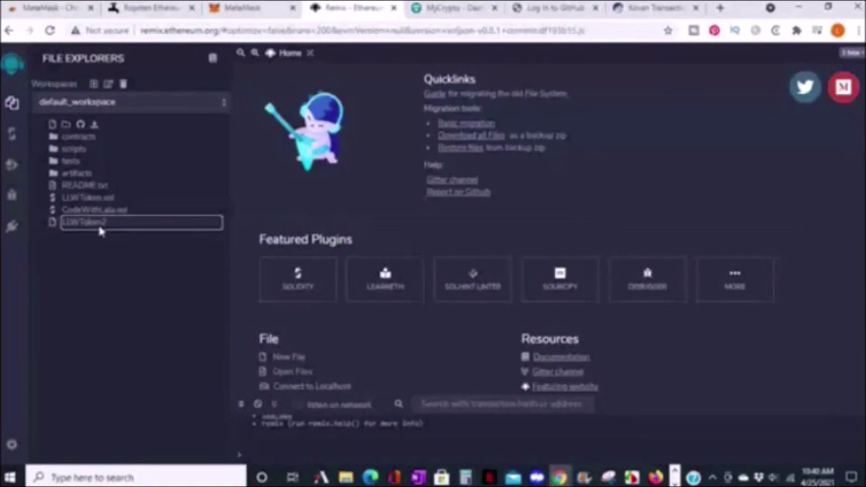
pyautogui.press('Return')
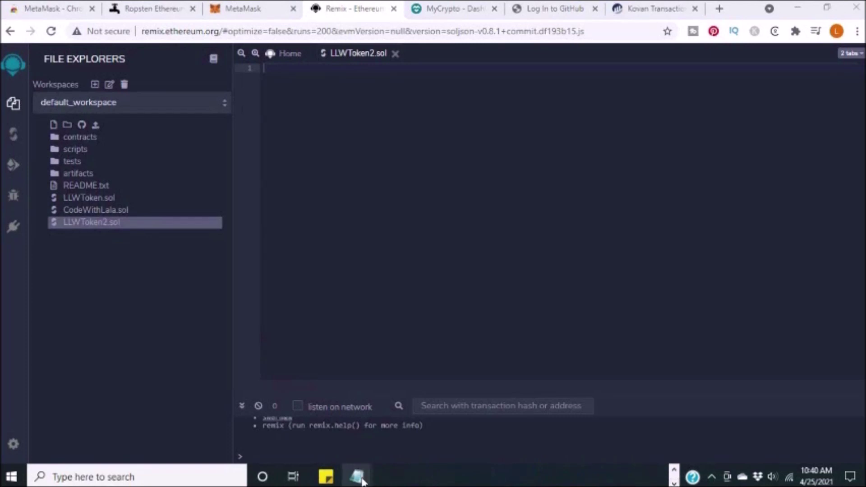
# Step: Copy the ERC20 token code from Notepad into LLWToken2.sol
pyautogui.moveTo(357, 477)
pyautogui.click(331, 435)
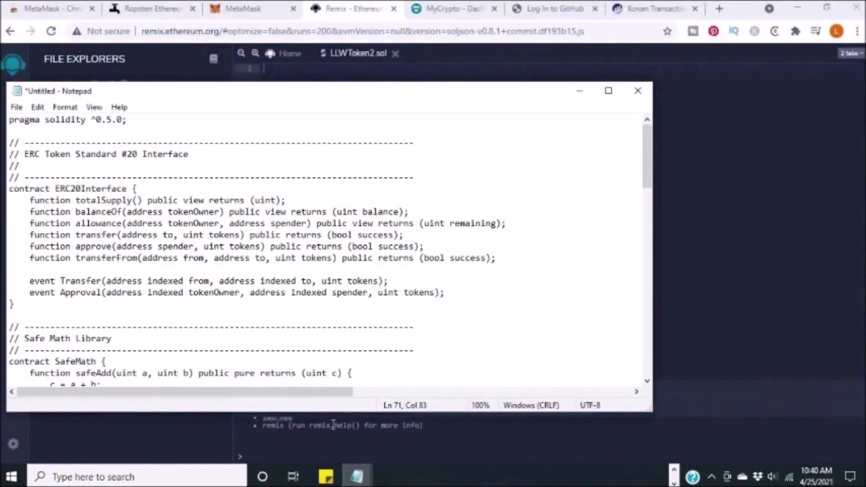
pyautogui.hotkey('ctrl', 'a')
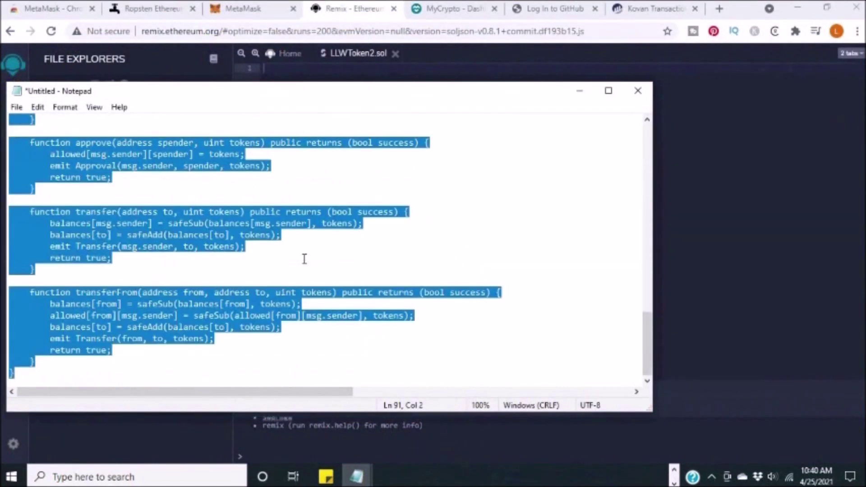
pyautogui.hotkey('ctrl', 'c')
pyautogui.click(709, 252)
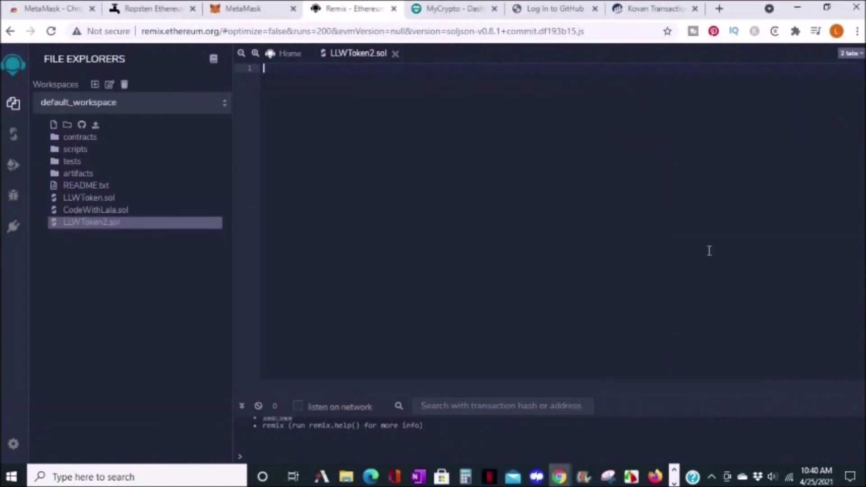
pyautogui.hotkey('ctrl', 'v')
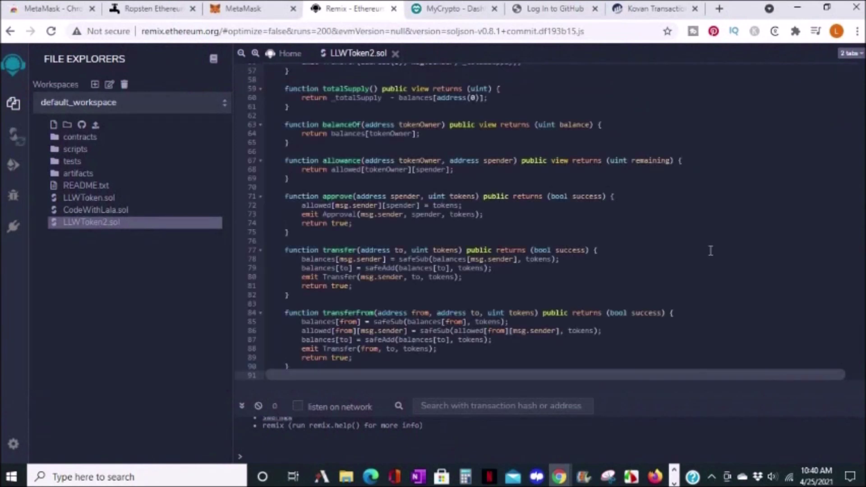
pyautogui.scroll(15, 518, 230)
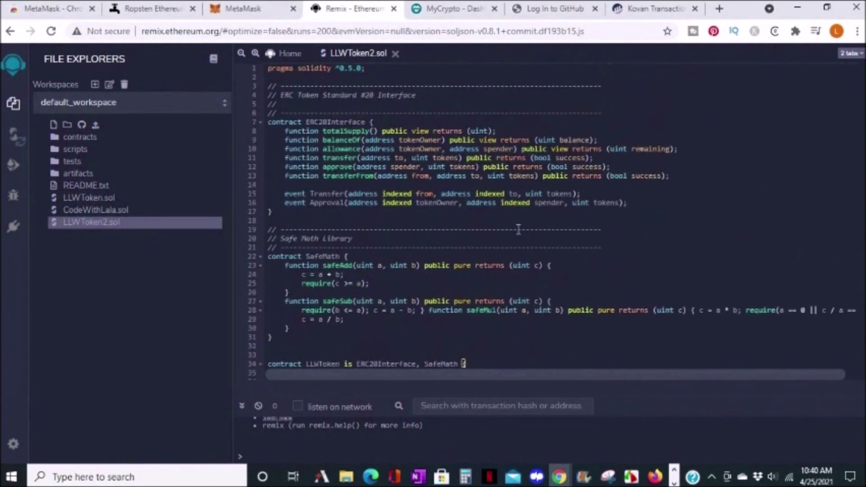
pyautogui.scroll(-2, 518, 230)
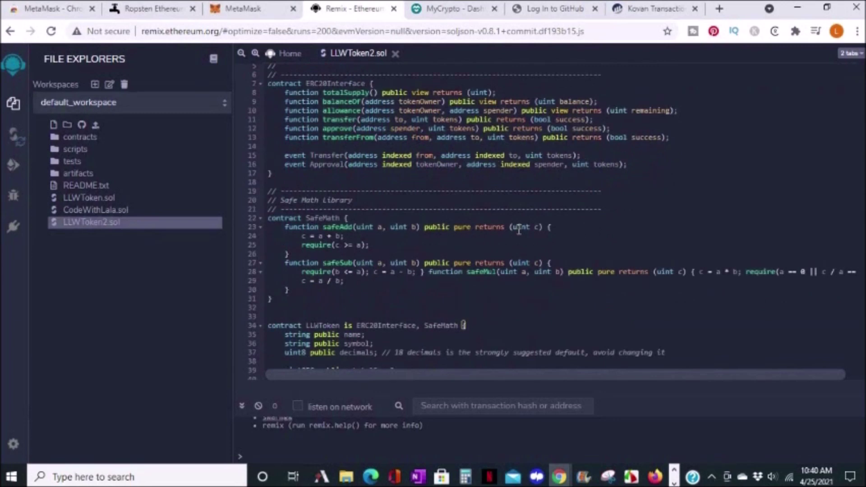
pyautogui.scroll(-2, 518, 231)
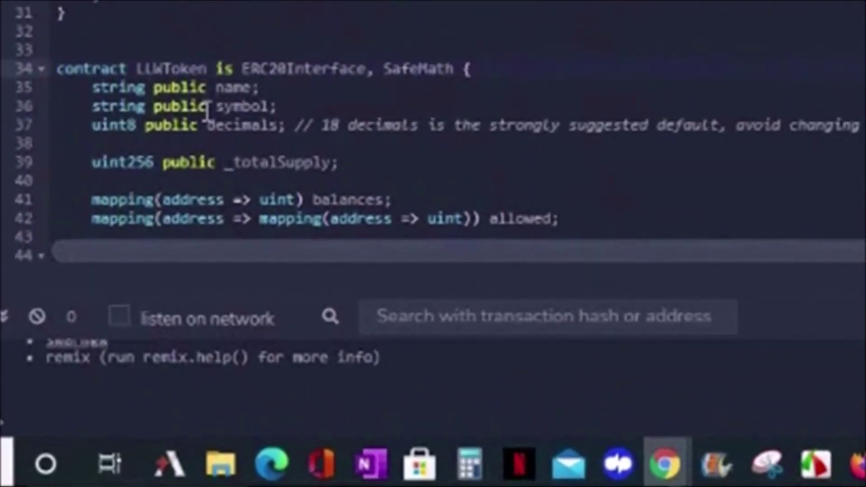
pyautogui.write('2')
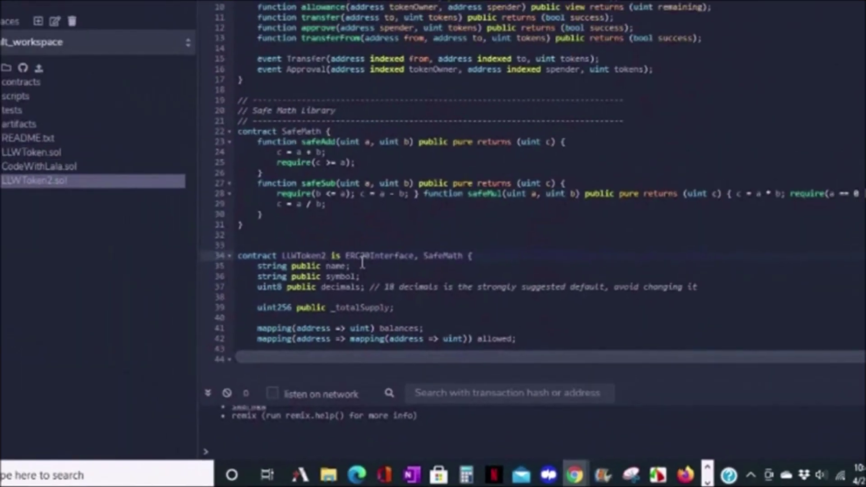
pyautogui.scroll(-3, 377, 293)
pyautogui.scroll(-2, 376, 293)
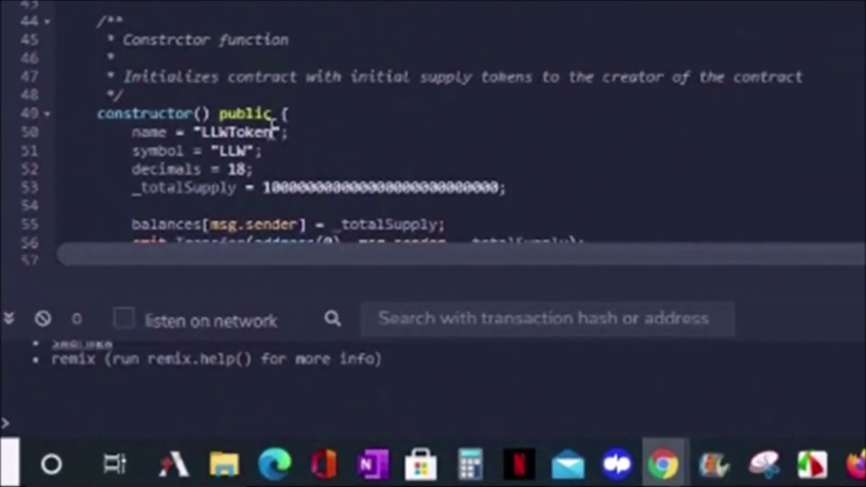
# Step: Rename the contract and token to LLWToken2 with symbol LLW2, and review the total supply
pyautogui.click(274, 132)
pyautogui.write('2')
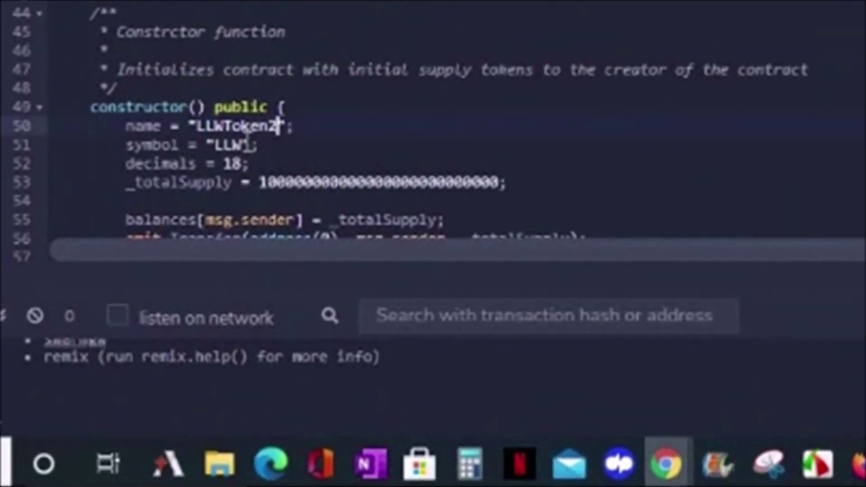
pyautogui.click(249, 144)
pyautogui.write('2')
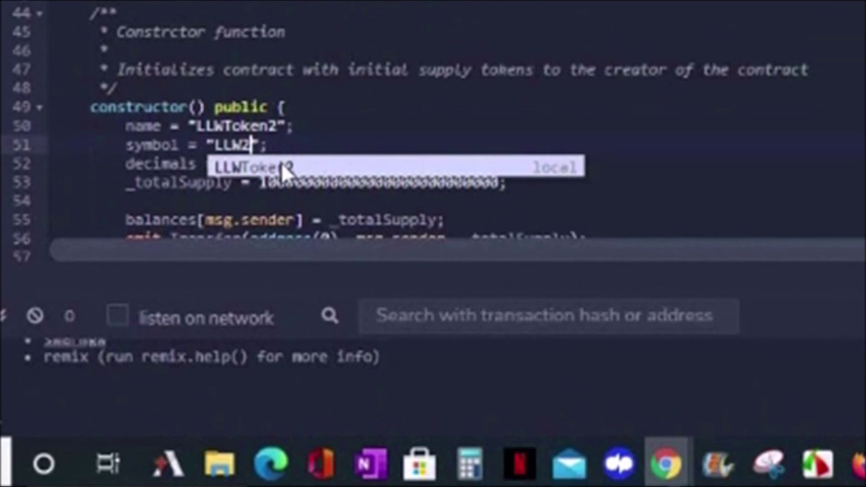
pyautogui.press('Escape')
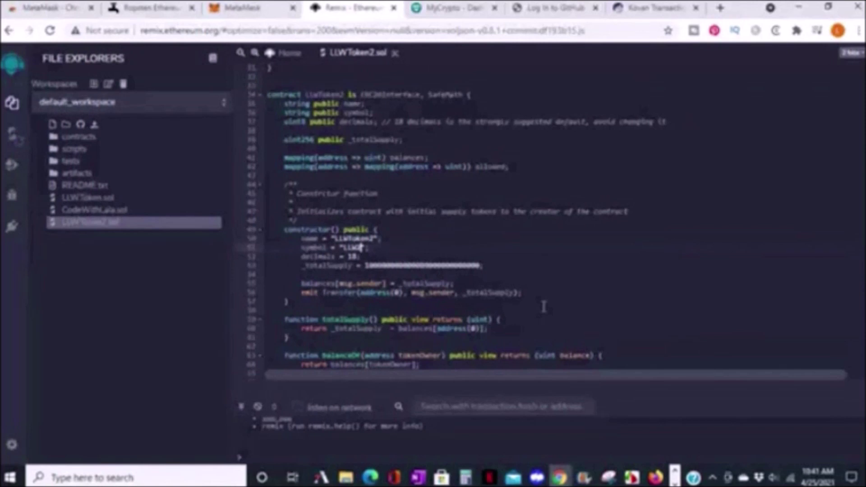
pyautogui.click(480, 266)
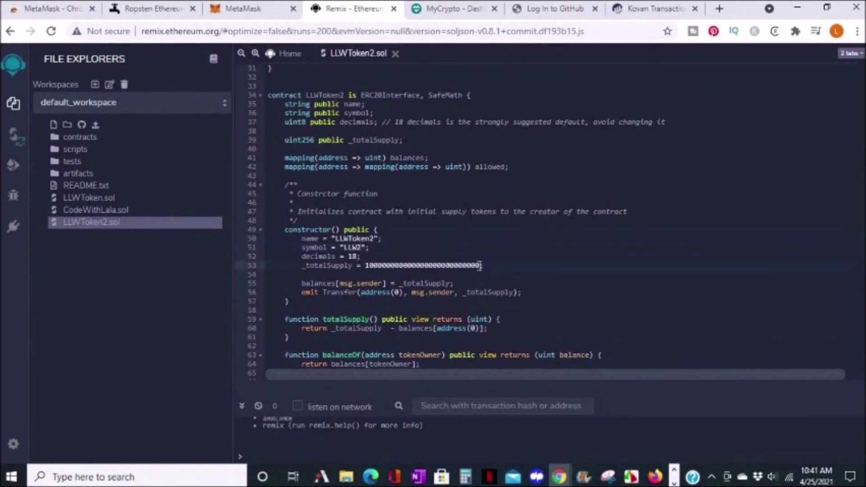
pyautogui.moveTo(475, 266); pyautogui.dragTo(404, 266)
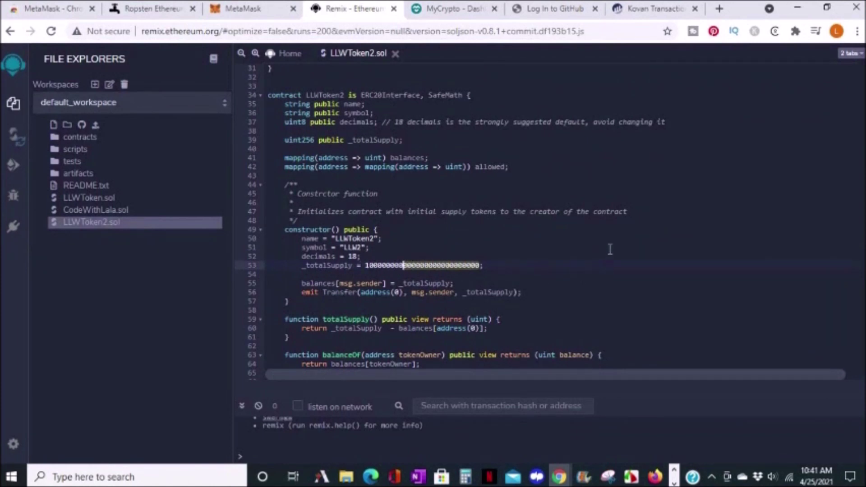
pyautogui.click(668, 226)
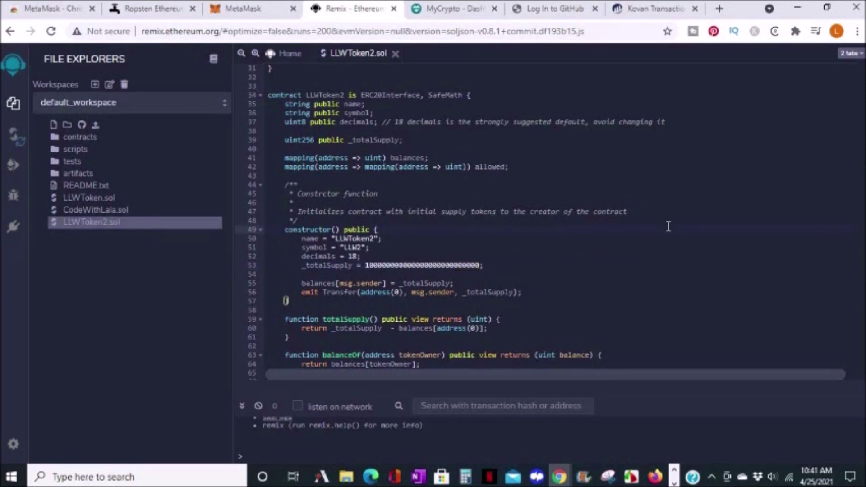
# Step: Compile LLWToken2.sol using compiler version 0.5.0+commit.1d4f565a
pyautogui.click(17, 140)
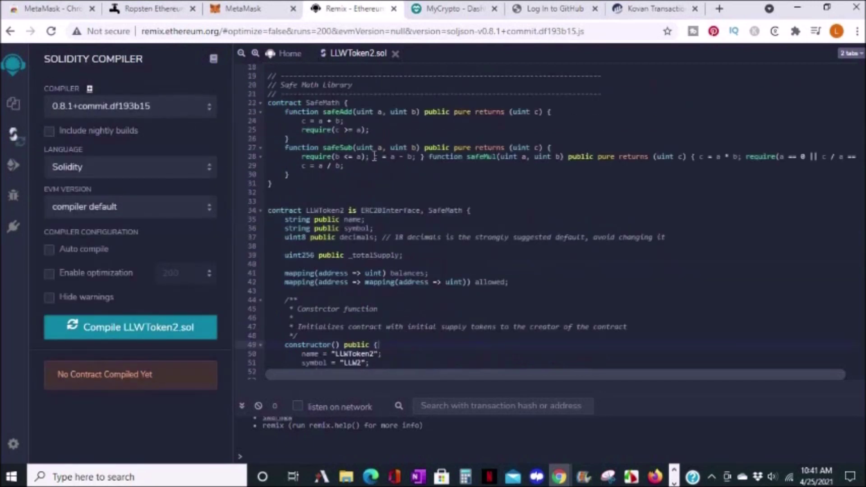
pyautogui.scroll(10, 372, 203)
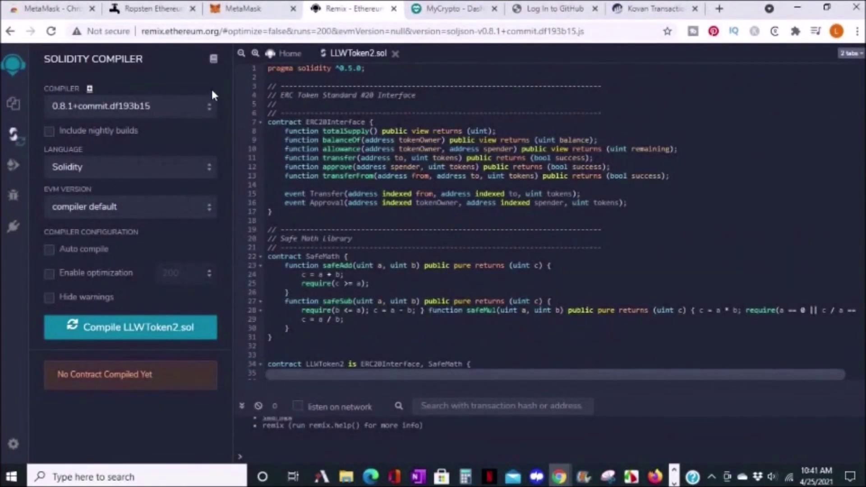
pyautogui.click(208, 105)
pyautogui.scroll(-8, 167, 219)
pyautogui.scroll(-5, 166, 220)
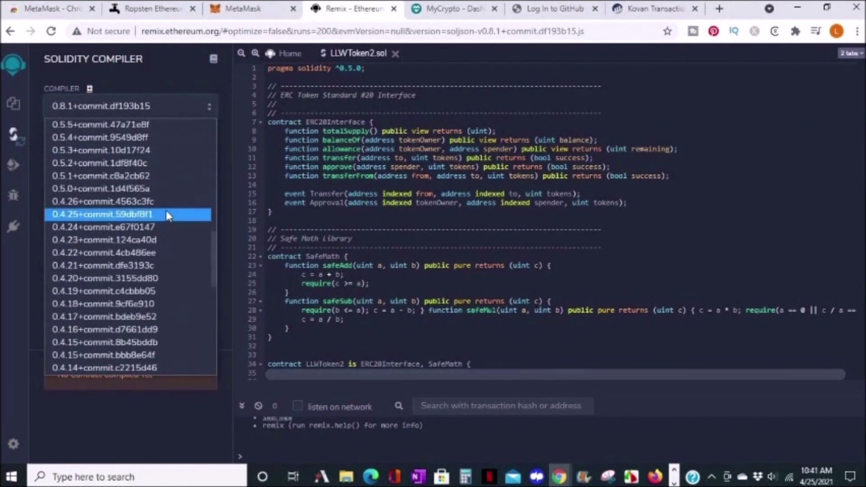
pyautogui.scroll(5, 133, 244)
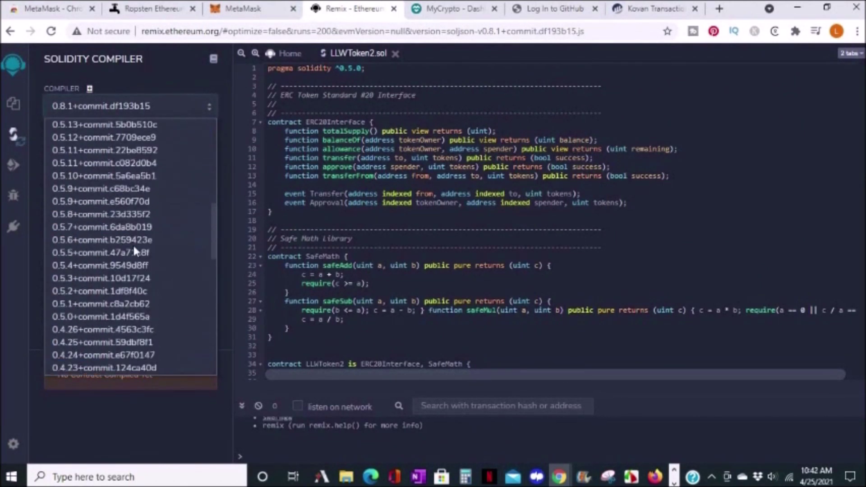
pyautogui.click(102, 317)
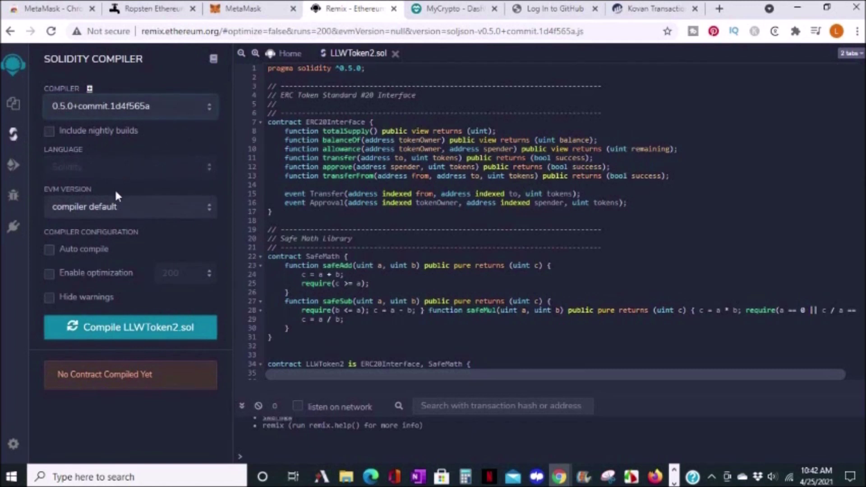
pyautogui.click(119, 333)
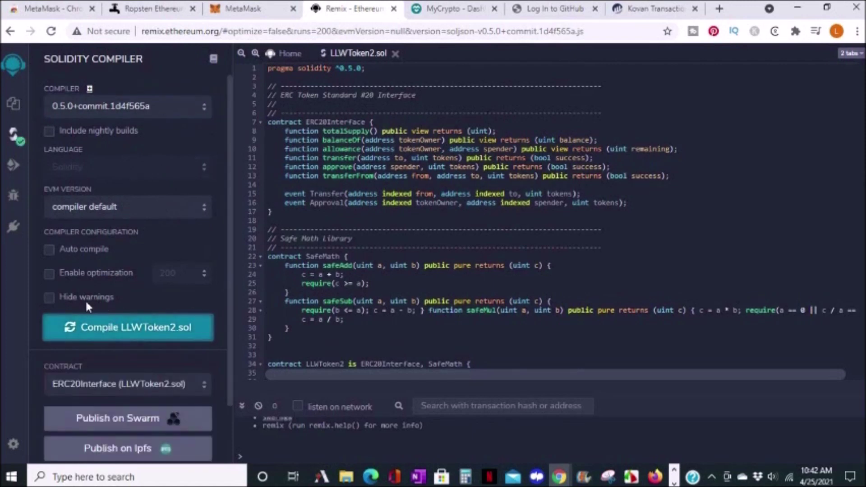
pyautogui.moveTo(13, 134)
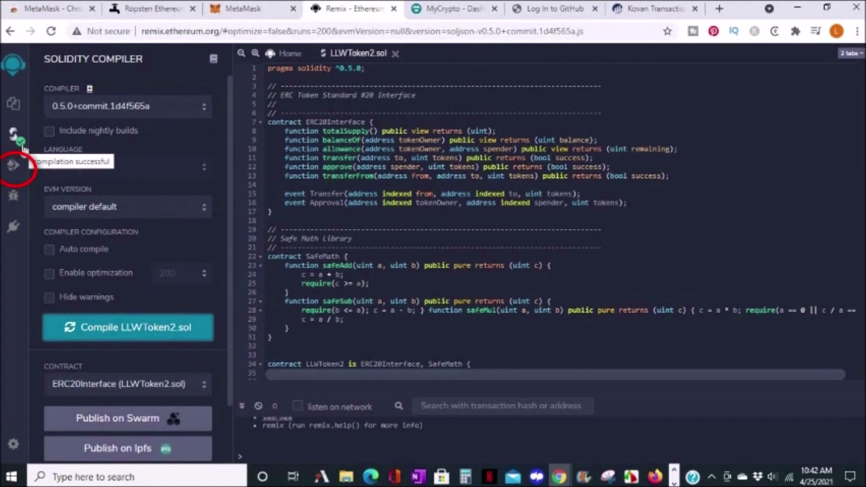
pyautogui.click(15, 167)
# Step: Connect MetaMask Account 1 via Injected Web3 and deploy the LLWToken2 contract
pyautogui.click(122, 104)
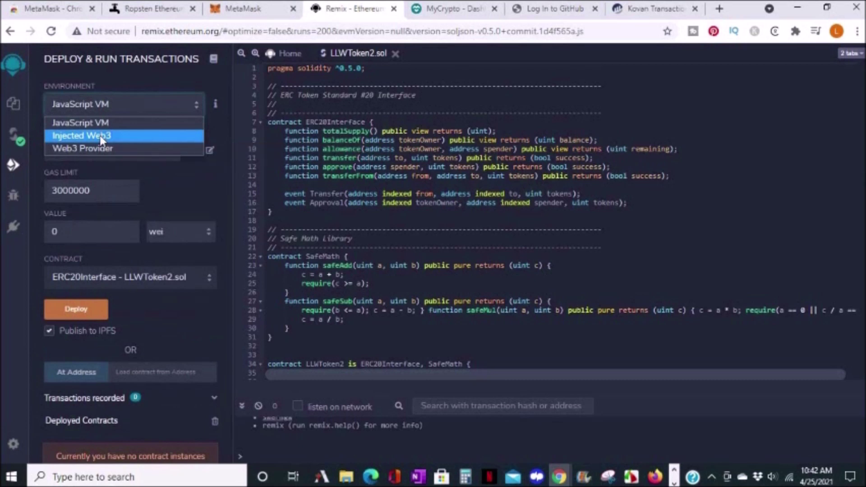
pyautogui.click(102, 140)
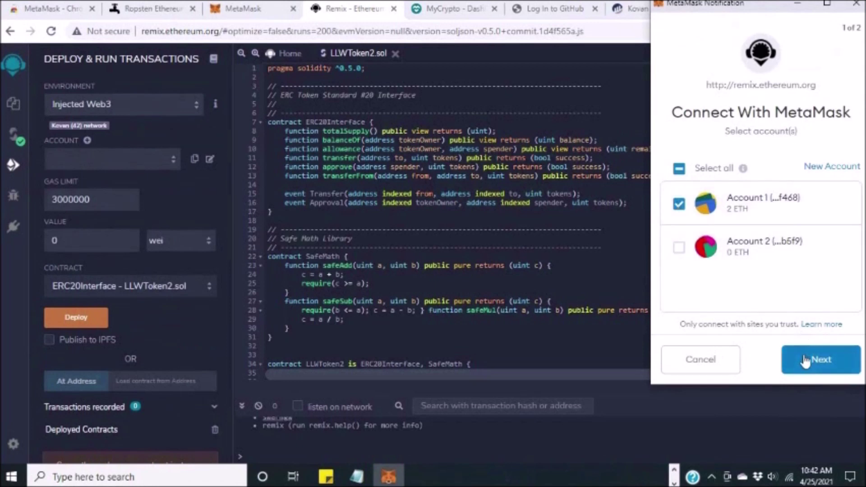
pyautogui.click(820, 359)
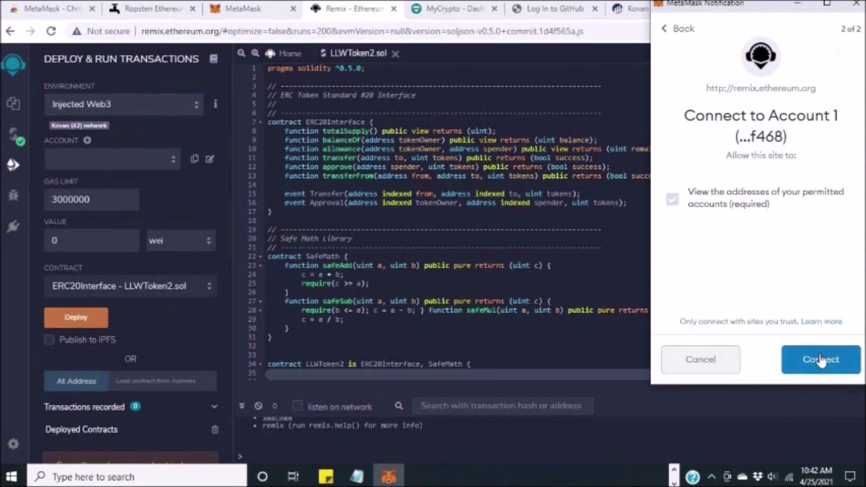
pyautogui.click(820, 359)
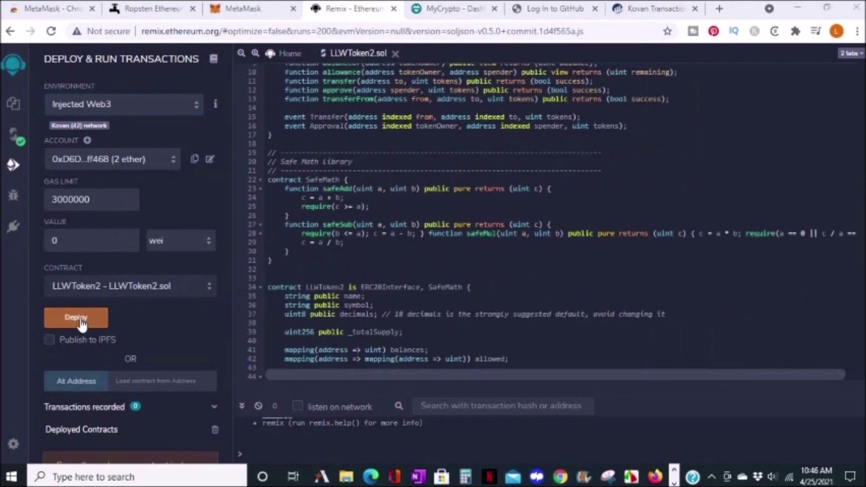
pyautogui.click(76, 317)
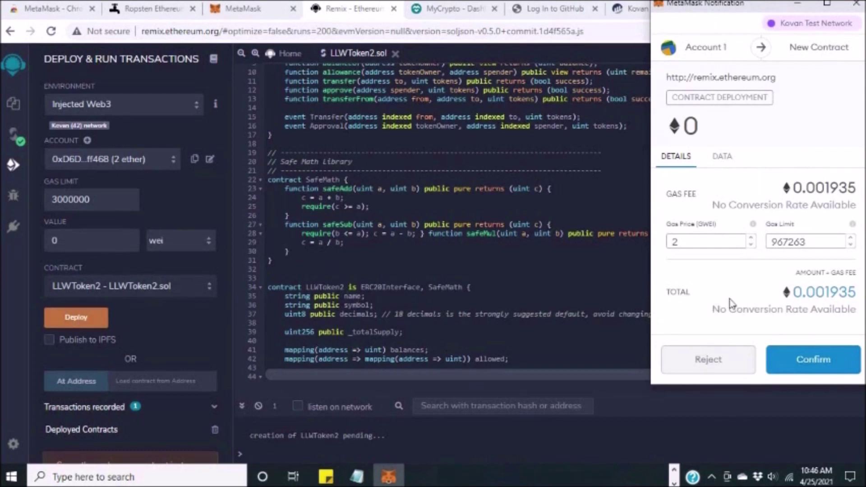
# Step: Approve the LLWToken2 deployment in MetaMask and view its creation transaction on Etherscan
pyautogui.click(816, 363)
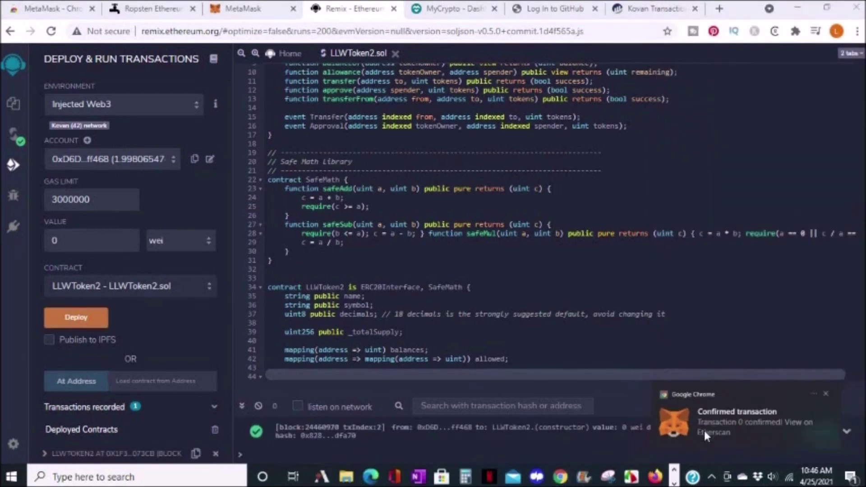
pyautogui.click(705, 429)
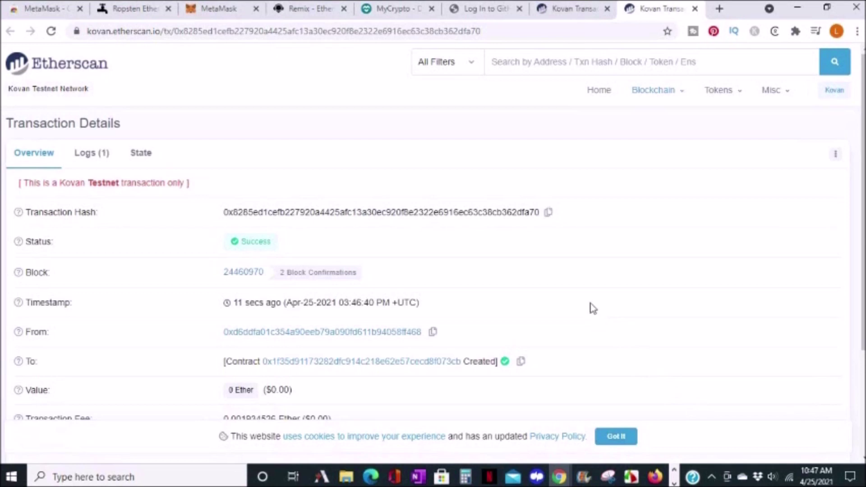
pyautogui.scroll(-2, 593, 308)
# Step: Go from the new contract's address page to its Contract tab and Verify and Publish
pyautogui.click(436, 236)
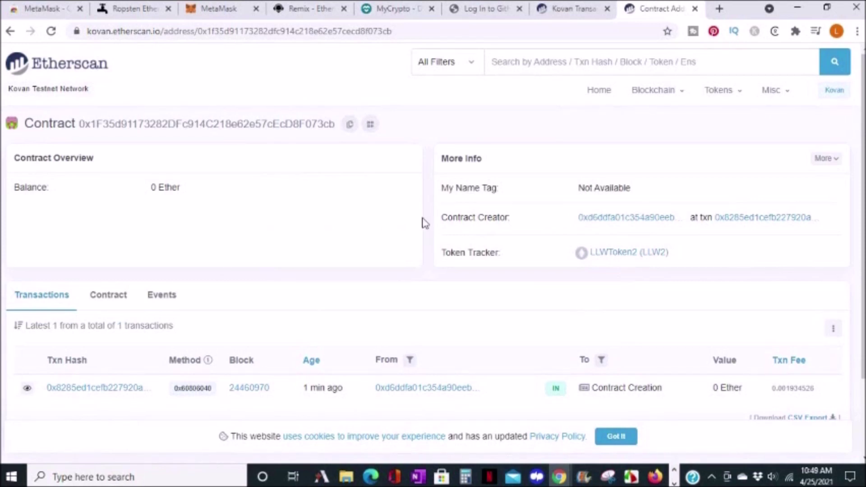
pyautogui.click(118, 298)
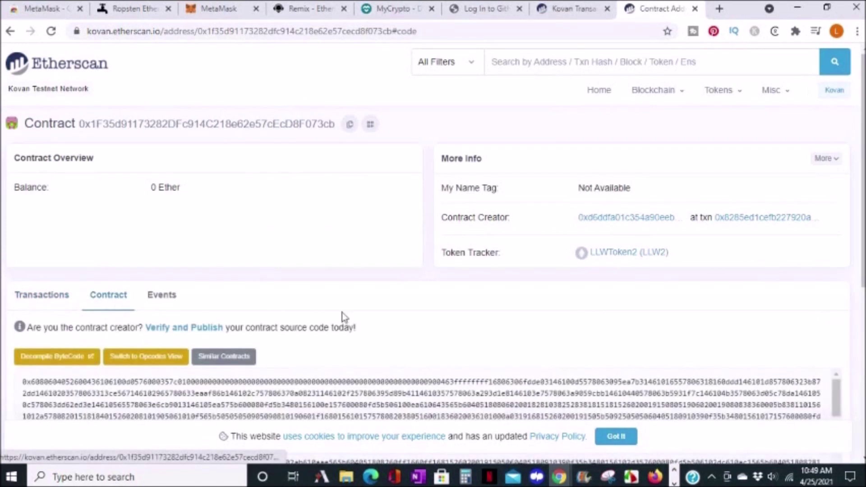
pyautogui.scroll(-1, 410, 328)
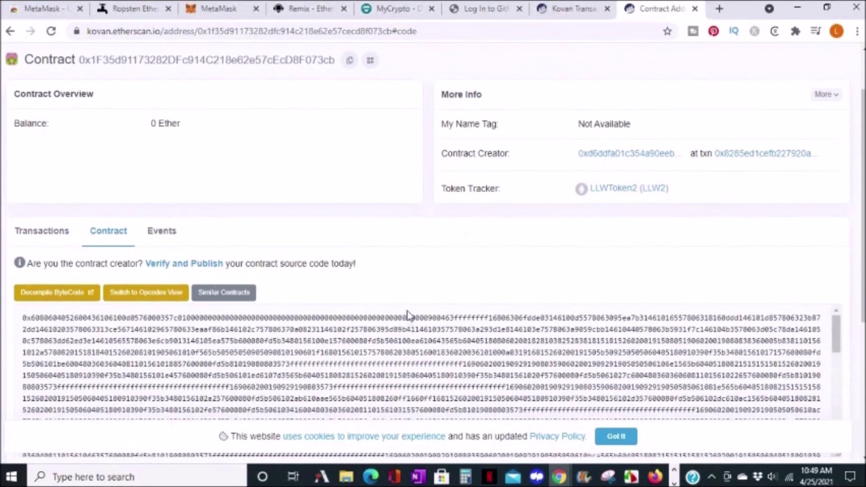
pyautogui.scroll(-3, 409, 329)
pyautogui.scroll(3, 408, 311)
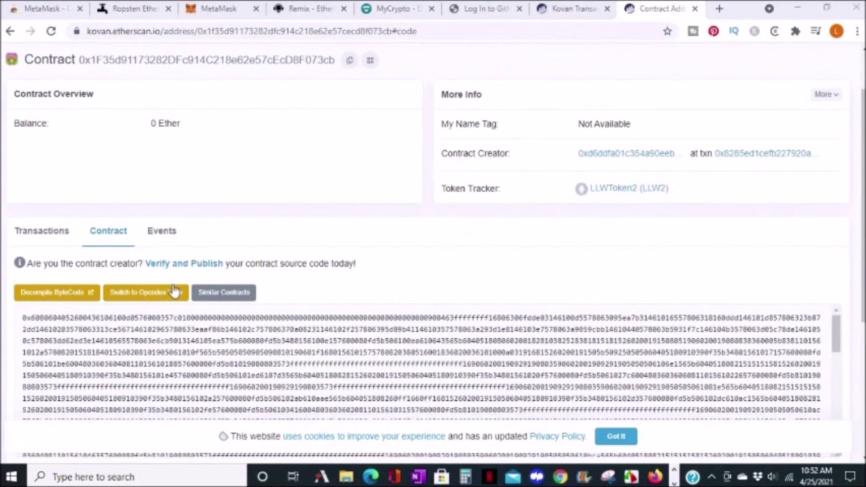
pyautogui.click(177, 264)
pyautogui.scroll(-2, 222, 222)
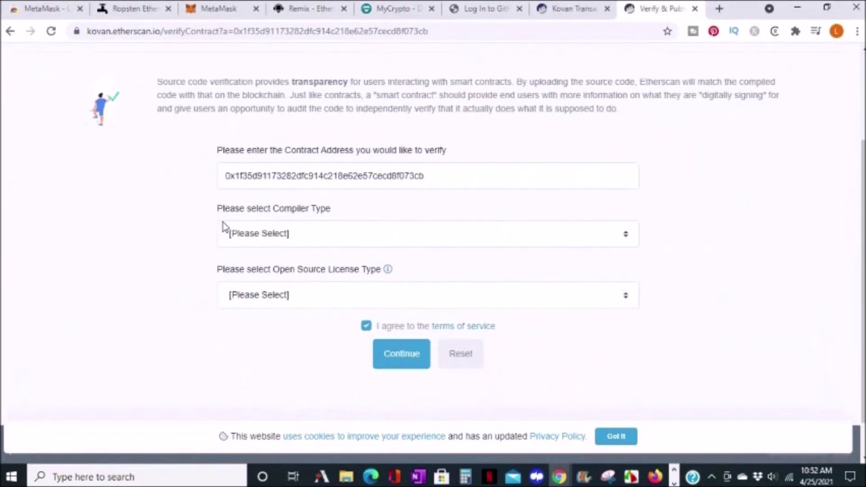
pyautogui.scroll(-1, 223, 223)
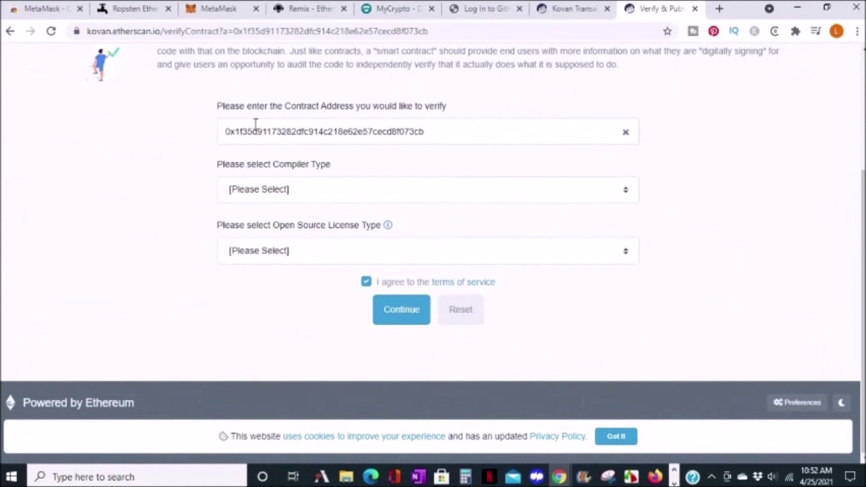
# Step: Submit verification as Solidity single file, compiler v0.5.0+commit.1d4f565a, MIT License
pyautogui.click(284, 193)
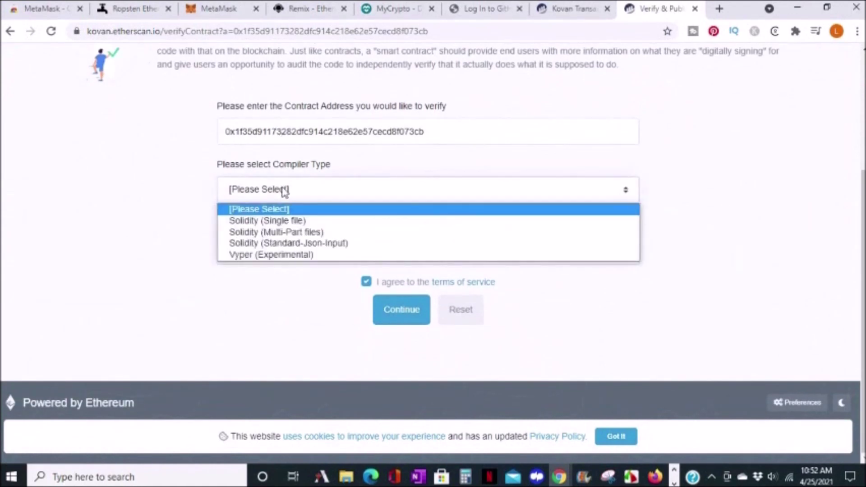
pyautogui.click(282, 219)
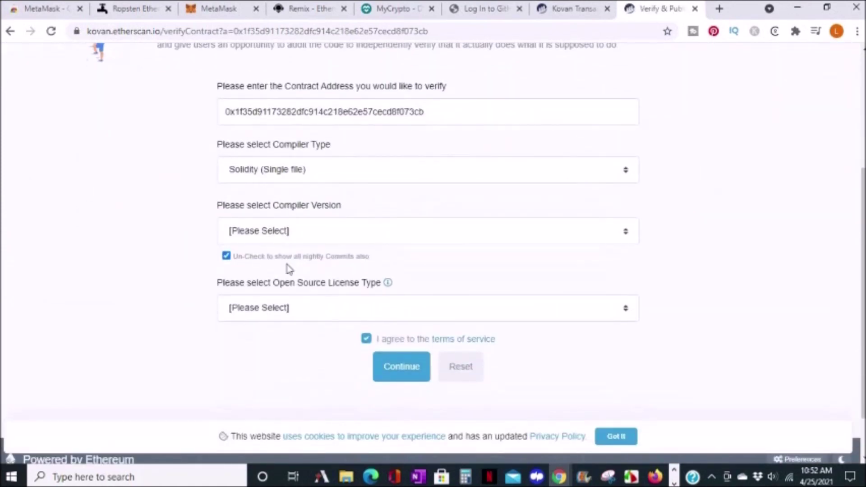
pyautogui.scroll(-1, 288, 265)
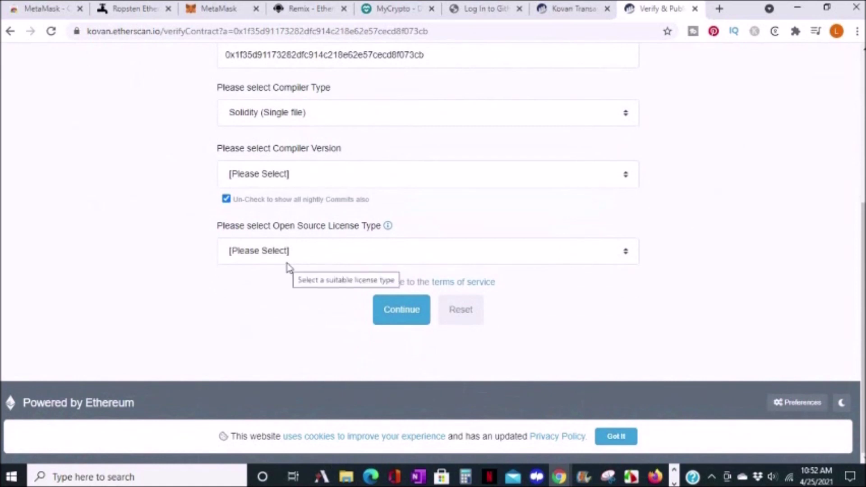
pyautogui.click(296, 178)
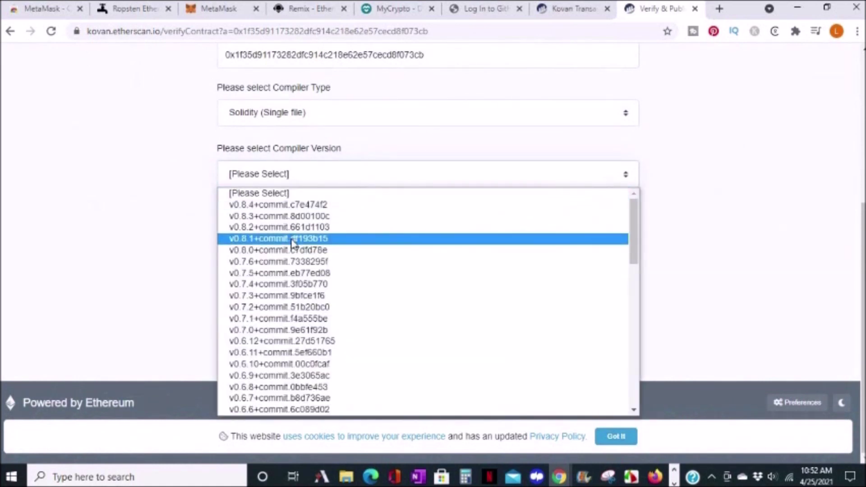
pyautogui.scroll(-5, 293, 241)
pyautogui.scroll(-5, 293, 271)
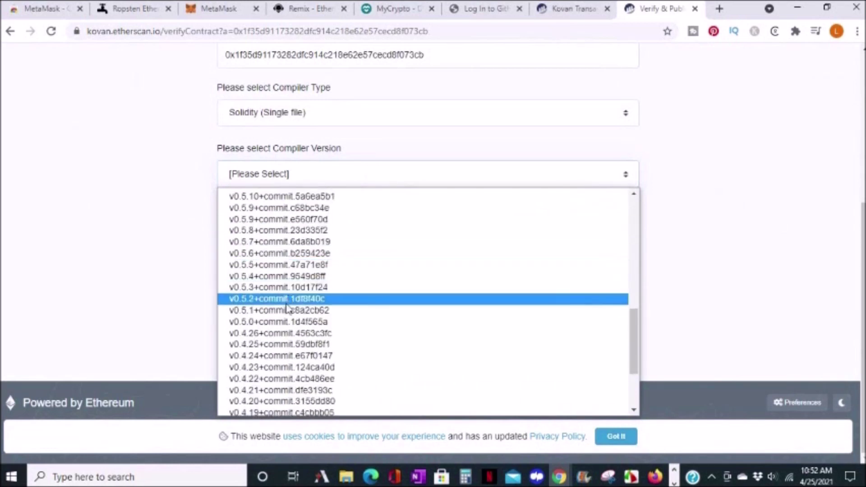
pyautogui.click(292, 322)
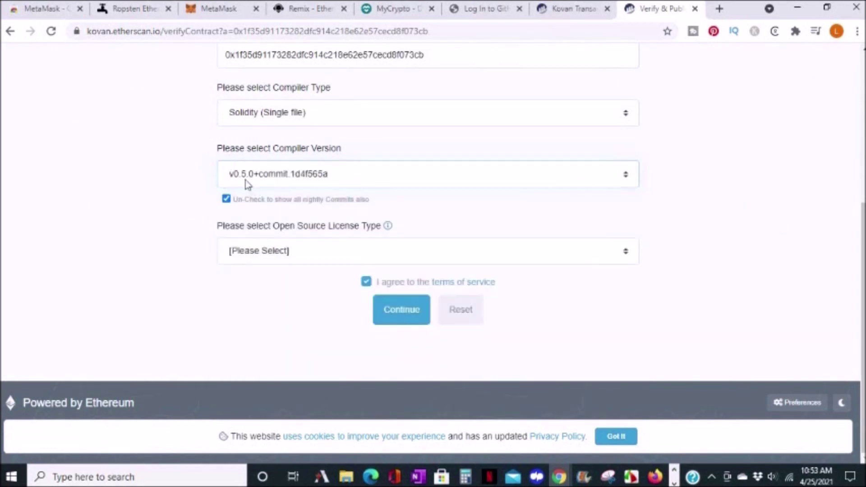
pyautogui.click(286, 255)
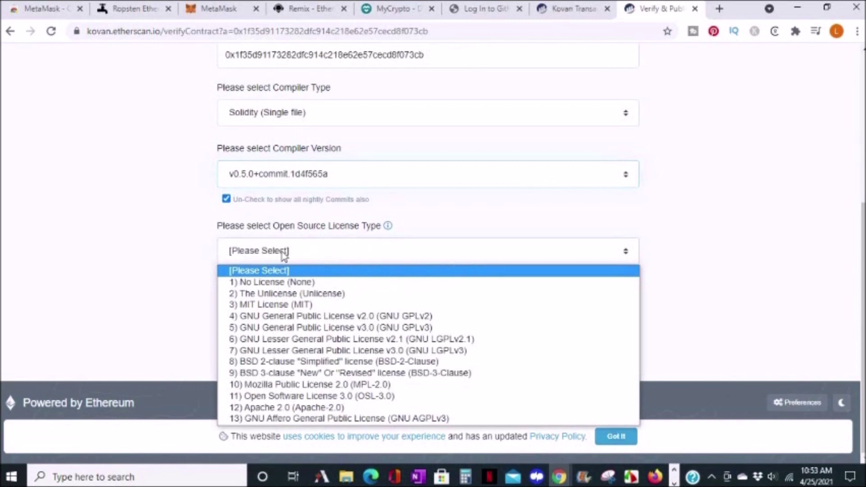
pyautogui.click(282, 305)
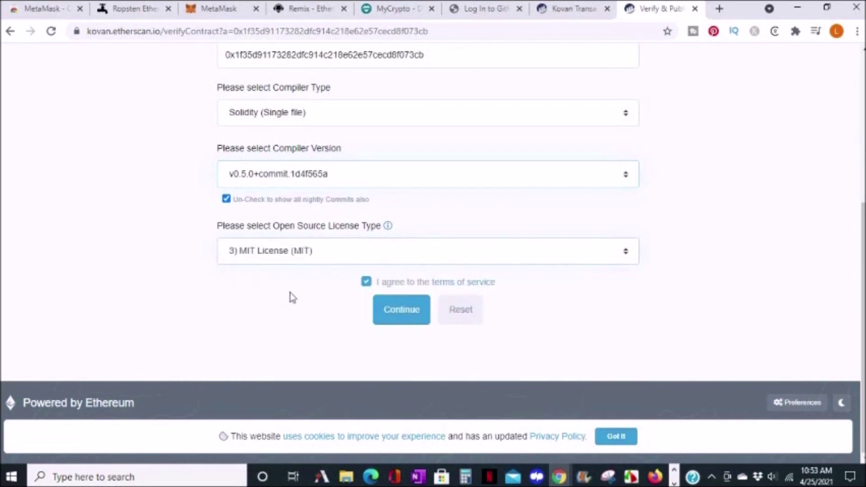
pyautogui.click(393, 311)
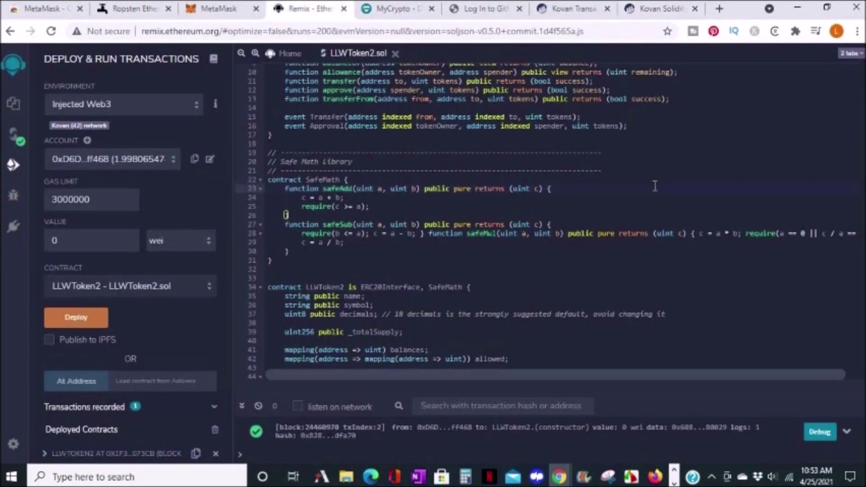
# Step: Paste the LLWToken2 source copied from Remix, pass reCAPTCHA, and submit for verification
pyautogui.click(655, 186)
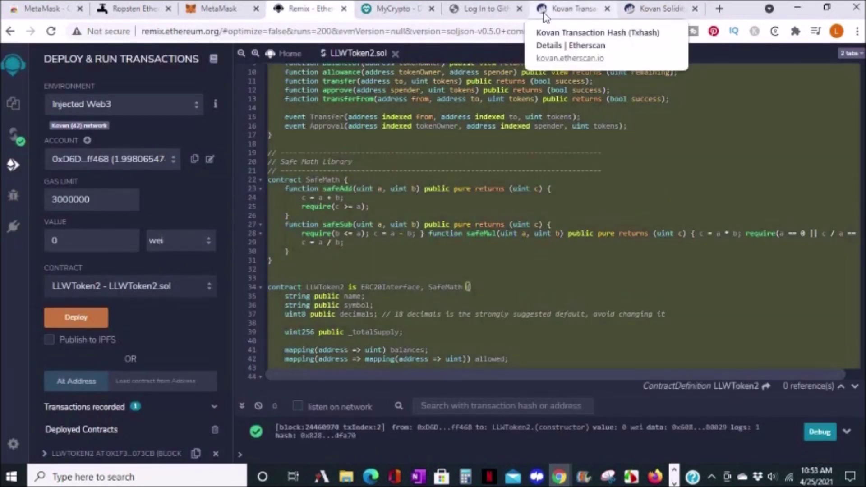
pyautogui.click(656, 9)
pyautogui.click(325, 214)
pyautogui.hotkey('ctrl', 'v')
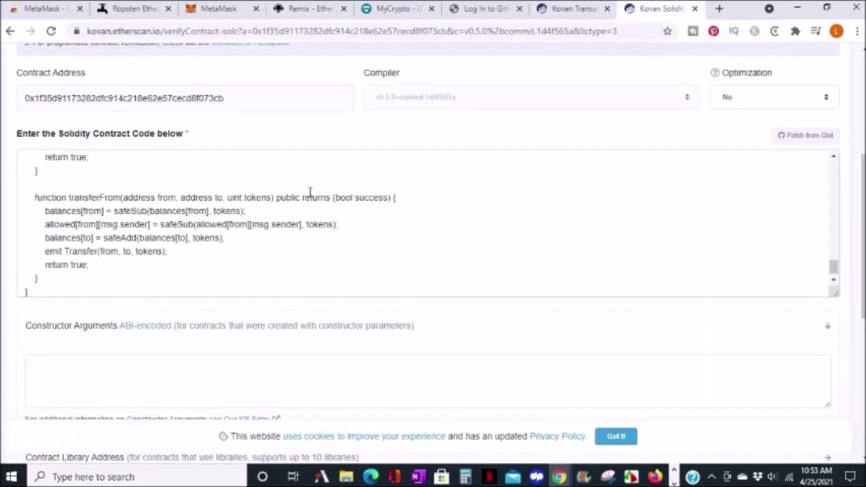
pyautogui.scroll(-4, 312, 323)
pyautogui.scroll(-3, 311, 325)
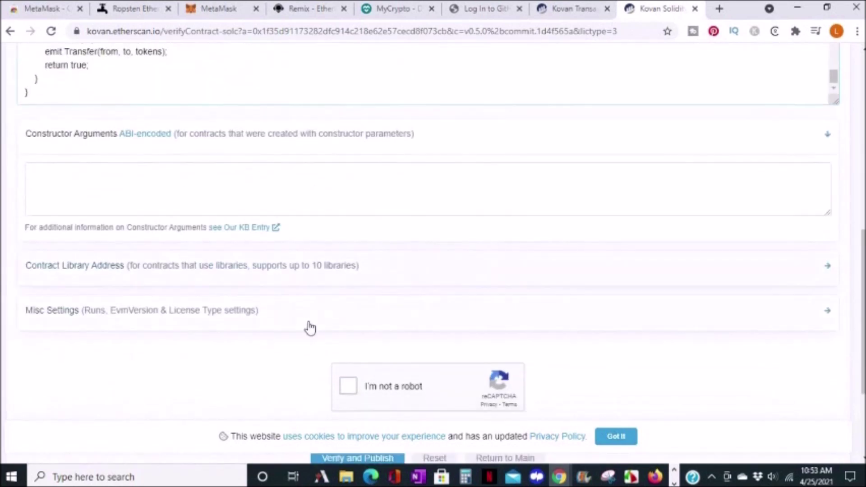
pyautogui.scroll(-3, 311, 325)
pyautogui.click(348, 322)
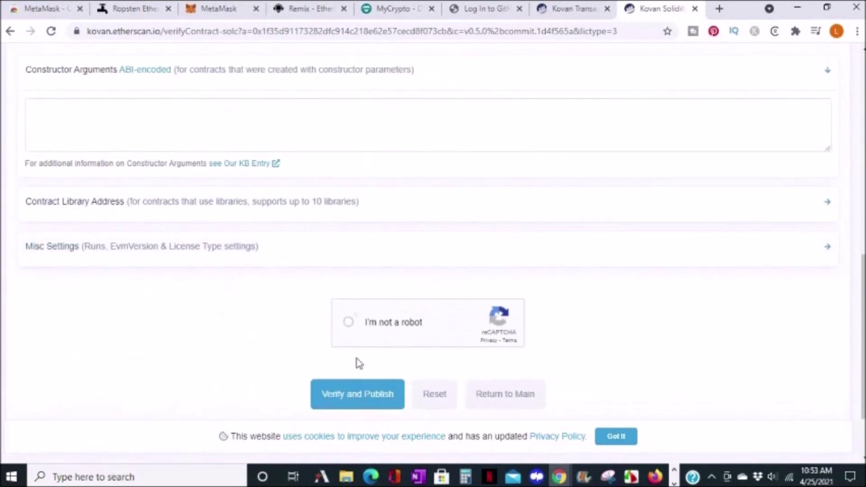
pyautogui.click(368, 404)
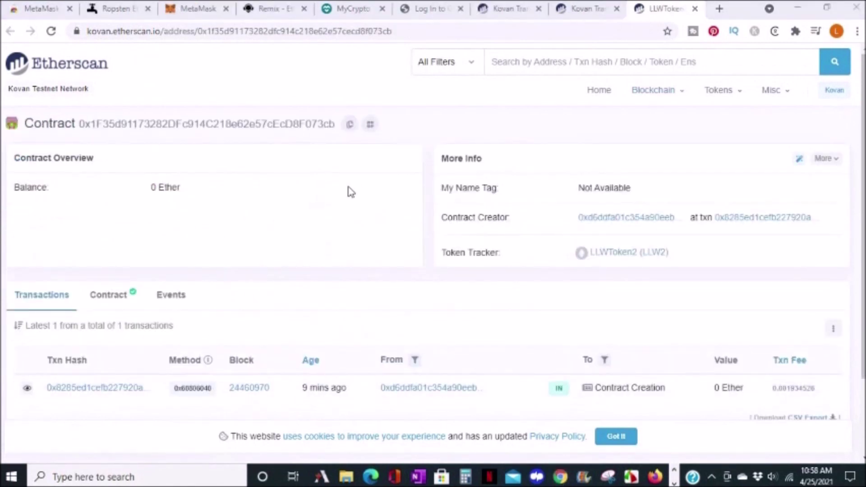
# Step: Reload to confirm verification, then read name, totalSupply, decimals, _totalSupply and balanceOf
pyautogui.click(51, 31)
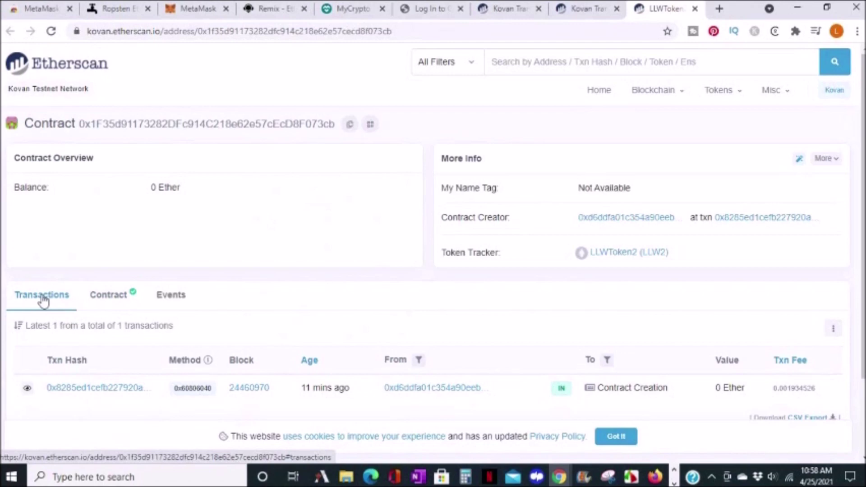
pyautogui.scroll(-2, 43, 300)
pyautogui.click(108, 199)
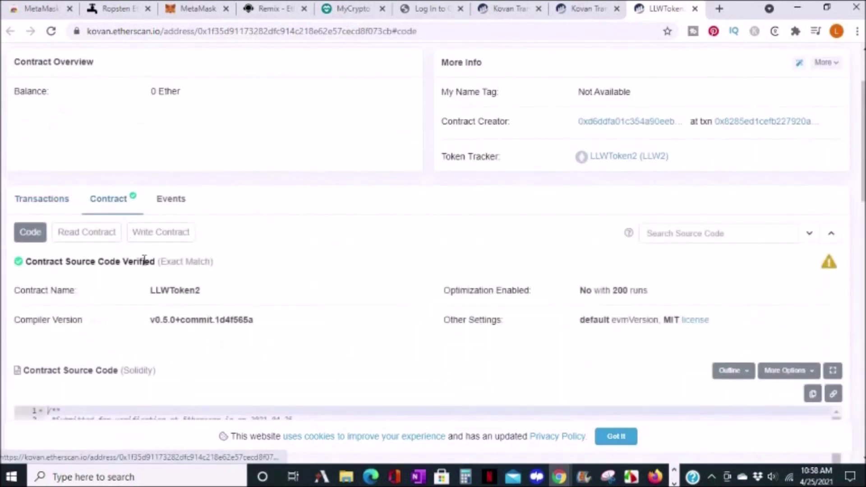
pyautogui.scroll(-3, 129, 248)
pyautogui.scroll(-4, 167, 299)
pyautogui.scroll(-4, 167, 299)
pyautogui.scroll(-3, 167, 299)
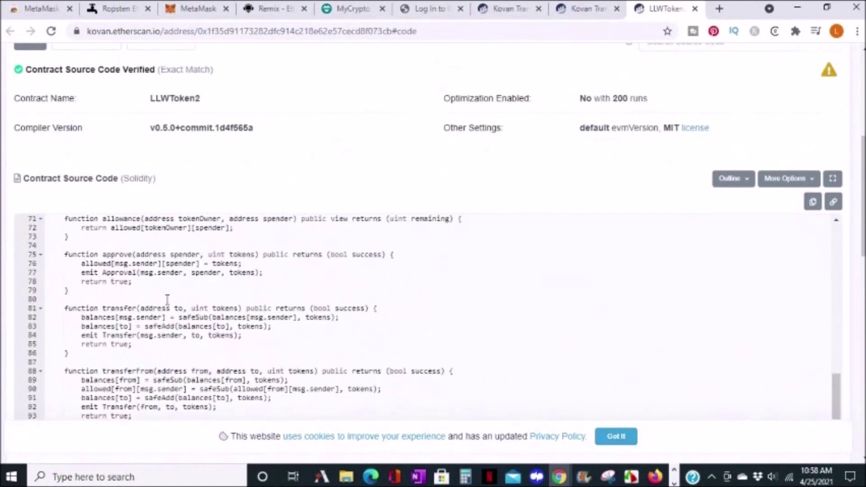
pyautogui.scroll(4, 168, 299)
pyautogui.scroll(4, 167, 298)
pyautogui.scroll(3, 136, 271)
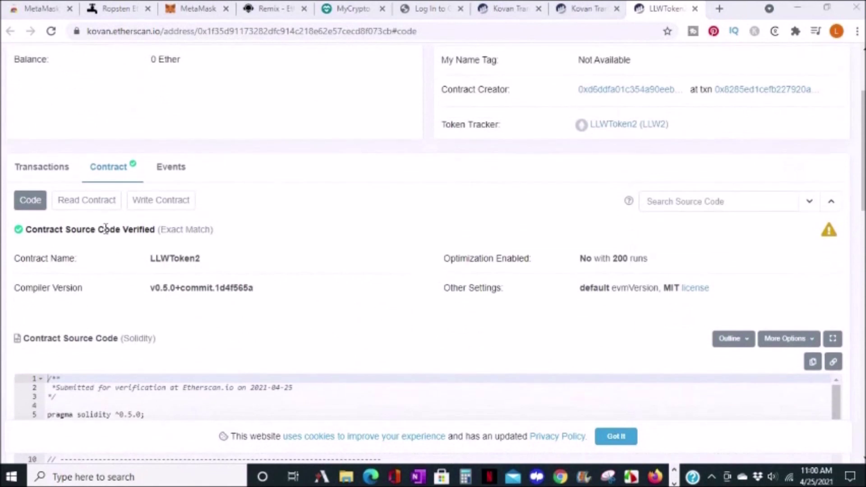
pyautogui.click(86, 200)
pyautogui.scroll(-2, 56, 131)
pyautogui.click(55, 130)
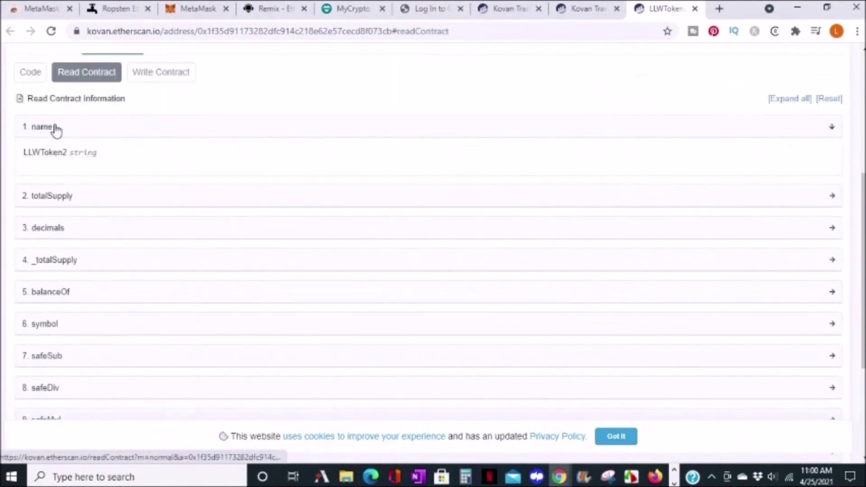
pyautogui.click(60, 197)
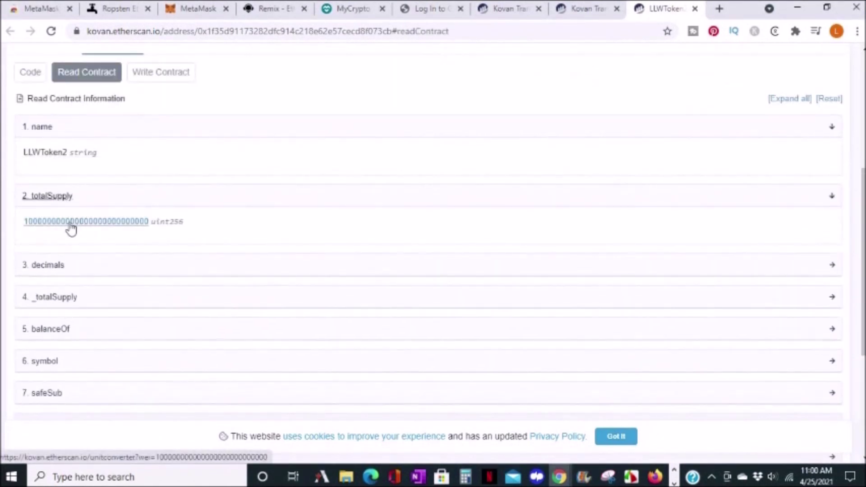
pyautogui.scroll(-1, 122, 250)
pyautogui.click(51, 200)
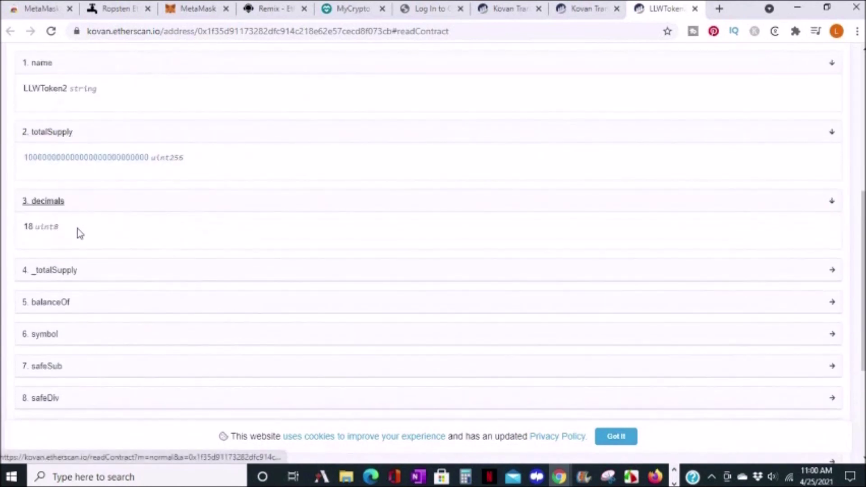
pyautogui.click(55, 271)
pyautogui.scroll(-2, 55, 278)
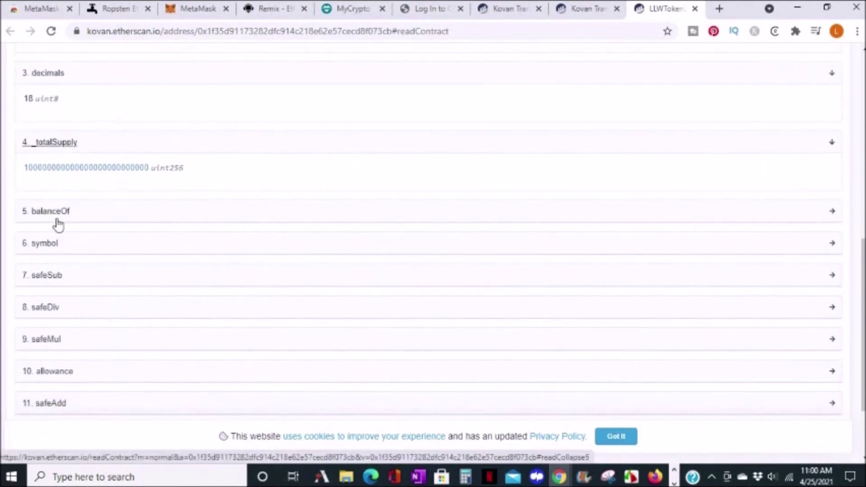
pyautogui.click(50, 211)
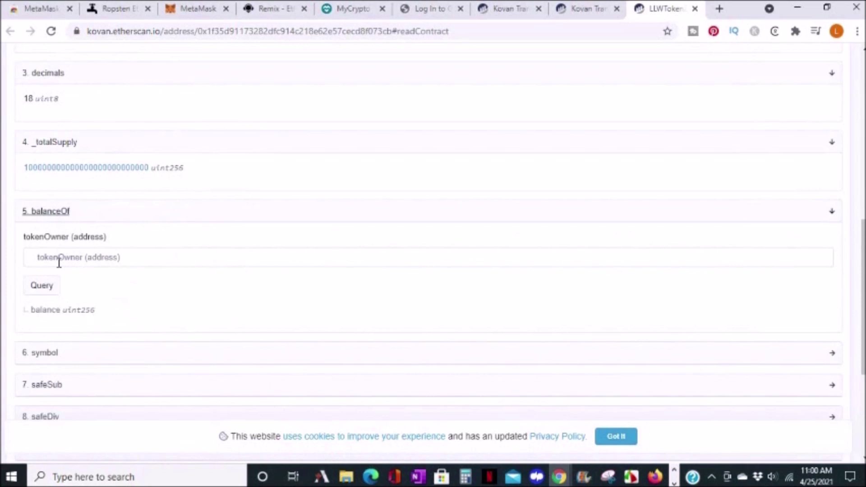
# Step: Query the contract's balanceOf for Account 1's address copied from MetaMask
pyautogui.click(796, 31)
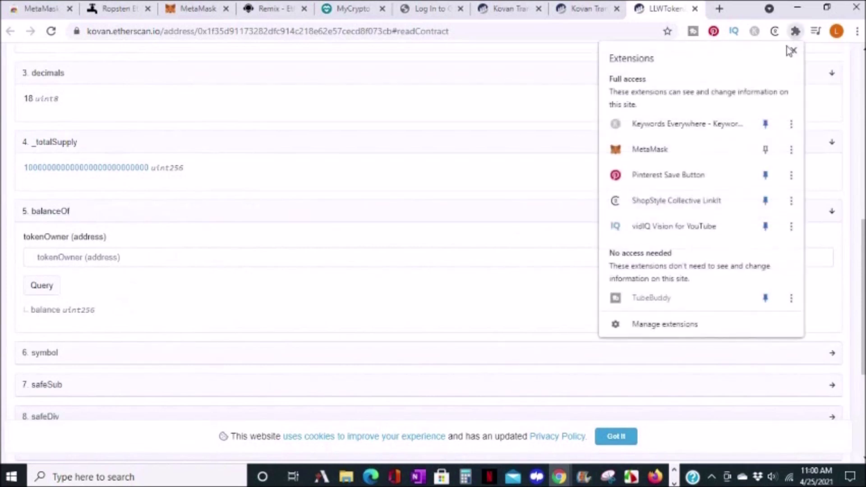
pyautogui.click(671, 151)
pyautogui.click(775, 31)
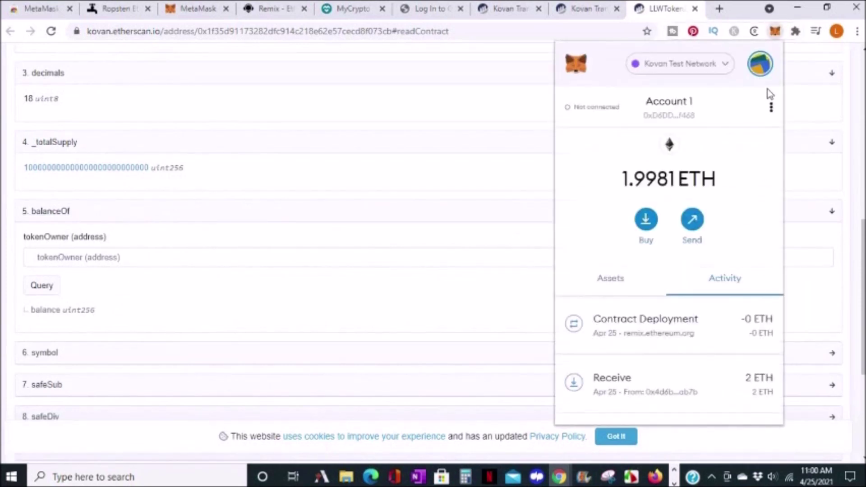
pyautogui.click(669, 115)
pyautogui.click(169, 257)
pyautogui.hotkey('ctrl', 'v')
pyautogui.click(42, 286)
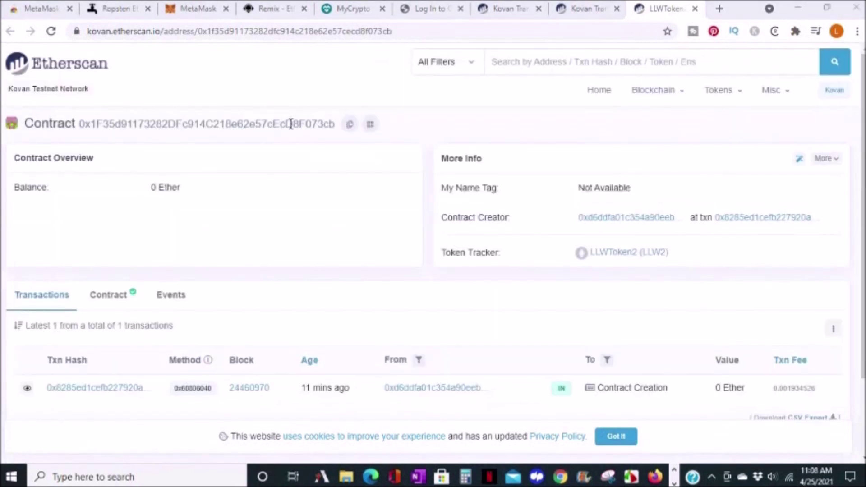
# Step: Copy the contract address, pin MetaMask, and show the wallet's assets list
pyautogui.click(350, 125)
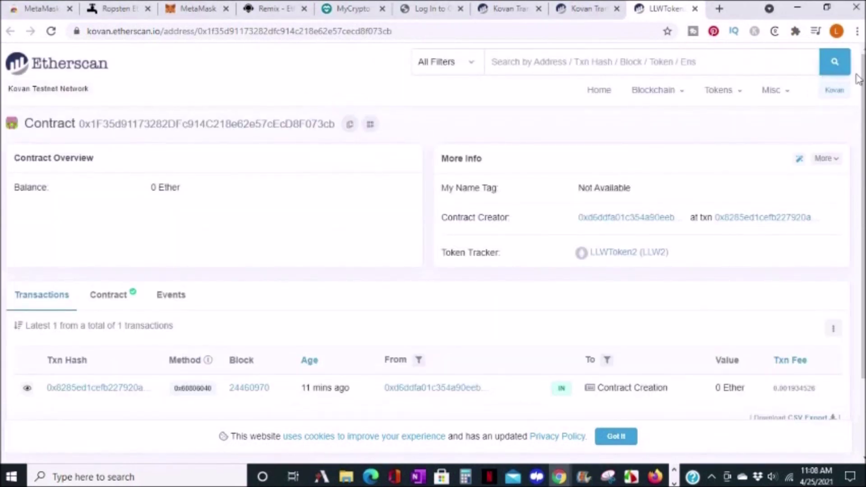
pyautogui.click(796, 30)
pyautogui.click(765, 146)
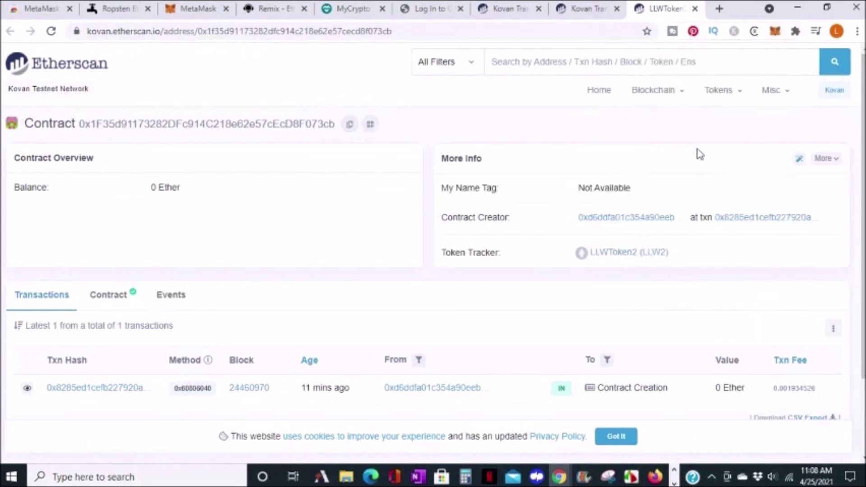
pyautogui.click(775, 31)
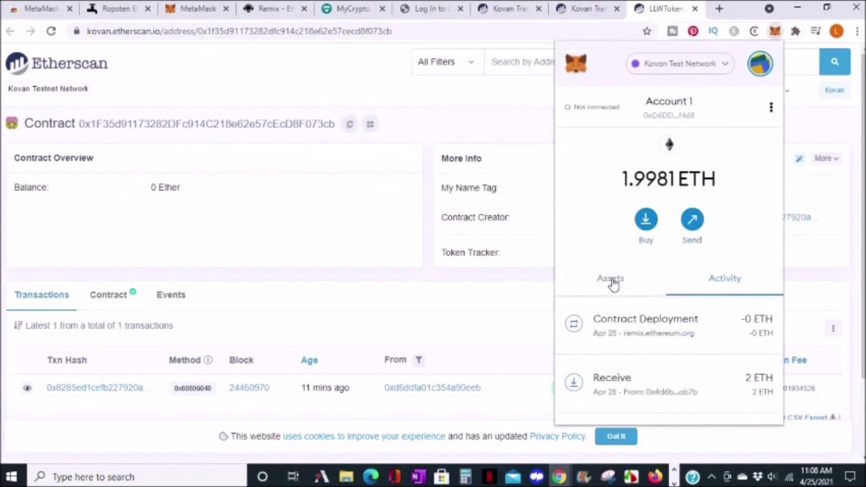
pyautogui.click(612, 281)
# Step: Add LLW2 to MetaMask as a custom token using the pasted LLWToken2 contract address
pyautogui.click(670, 375)
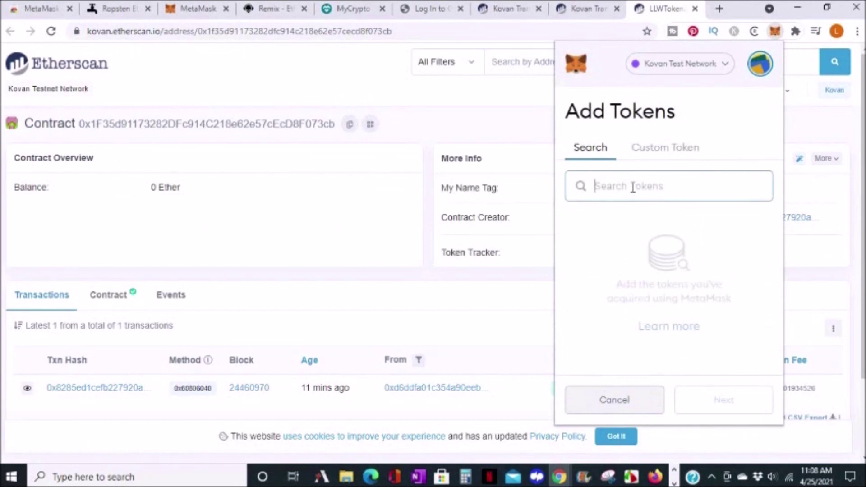
pyautogui.click(665, 148)
pyautogui.click(653, 204)
pyautogui.hotkey('ctrl', 'v')
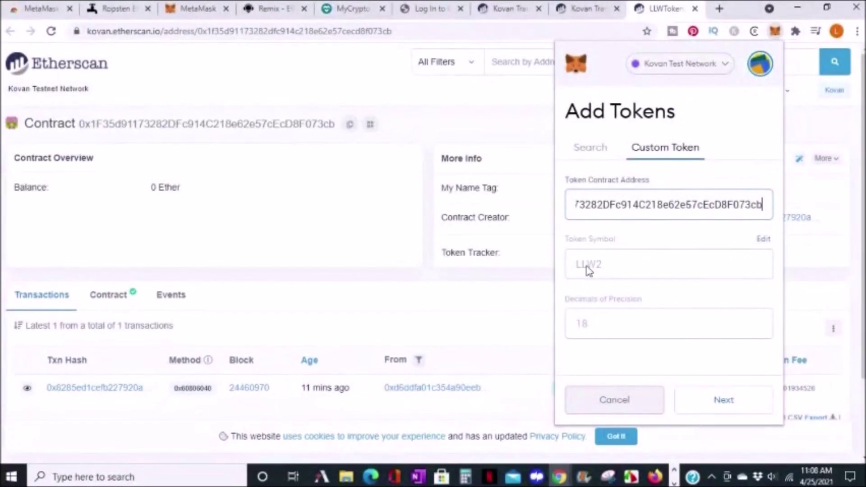
pyautogui.click(745, 406)
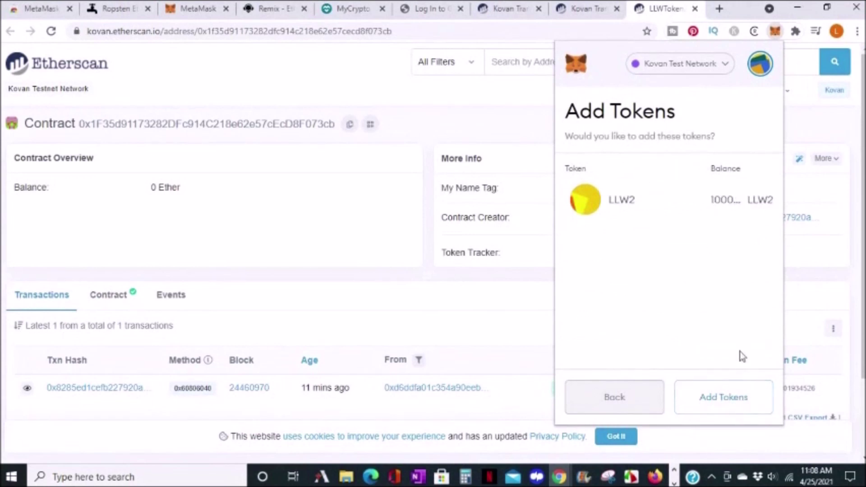
pyautogui.click(724, 398)
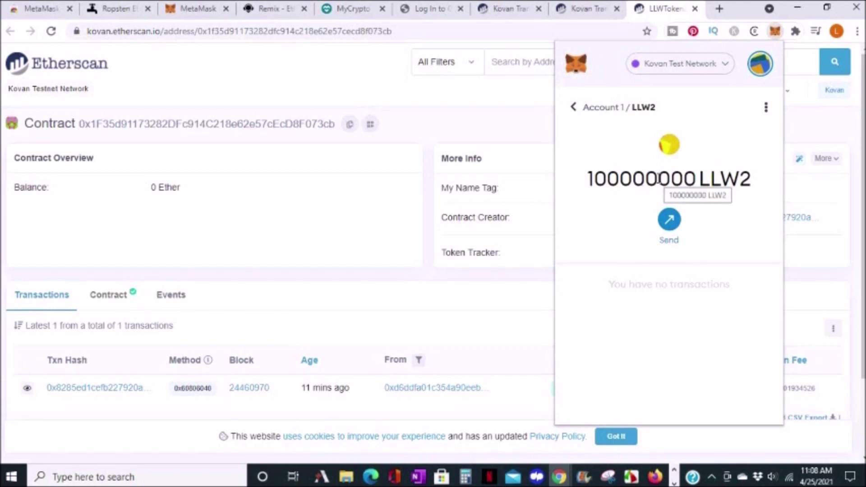
pyautogui.click(586, 107)
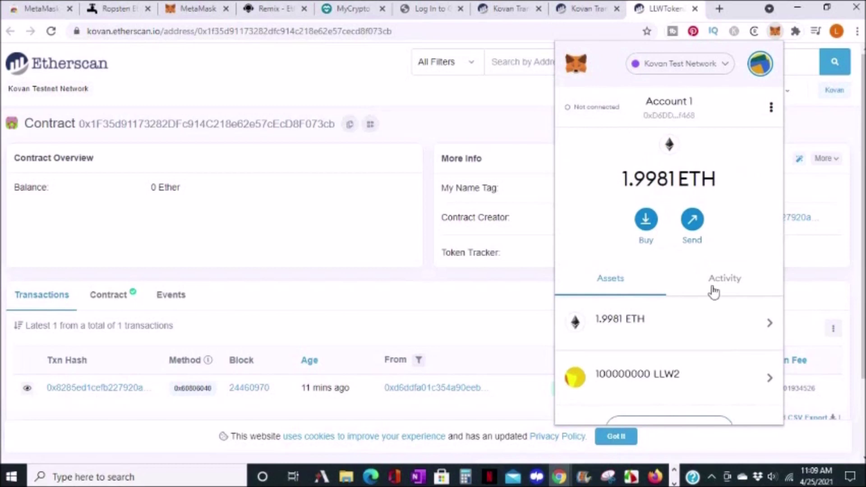
pyautogui.scroll(-1, 714, 290)
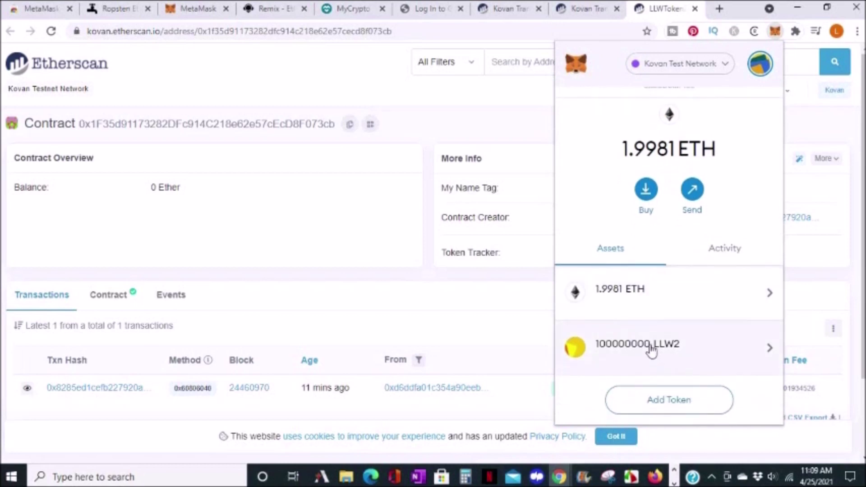
pyautogui.click(610, 353)
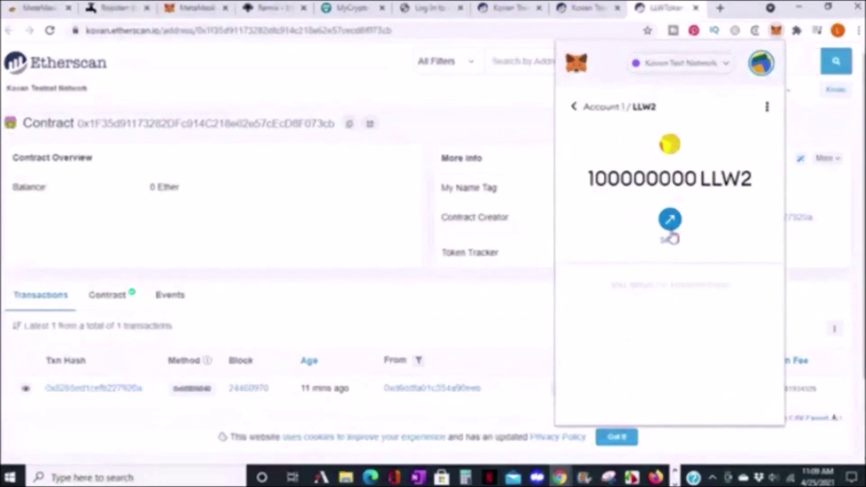
# Step: Send 100000 LLW2 from Account 1 to Account 2 and confirm the transfer
pyautogui.click(670, 220)
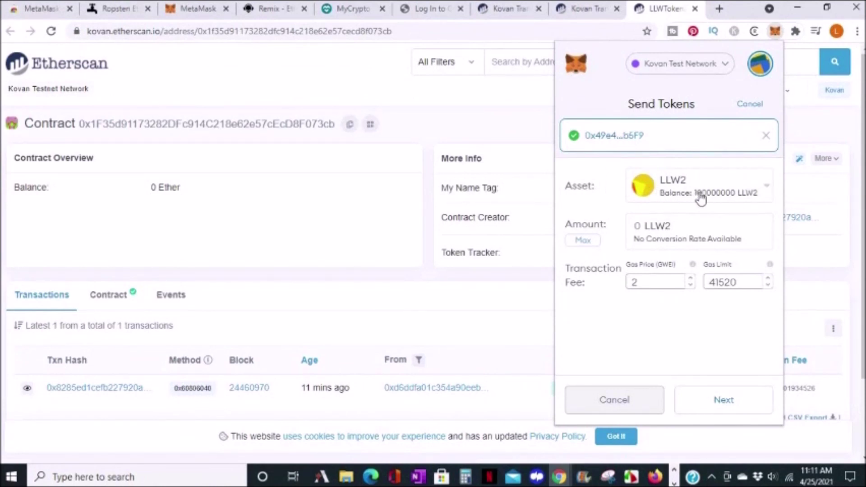
pyautogui.click(648, 231)
pyautogui.write('100000')
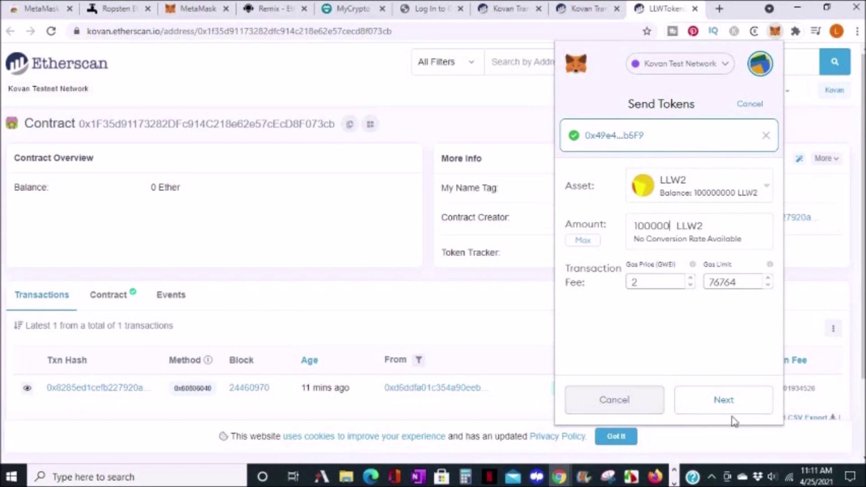
pyautogui.click(732, 409)
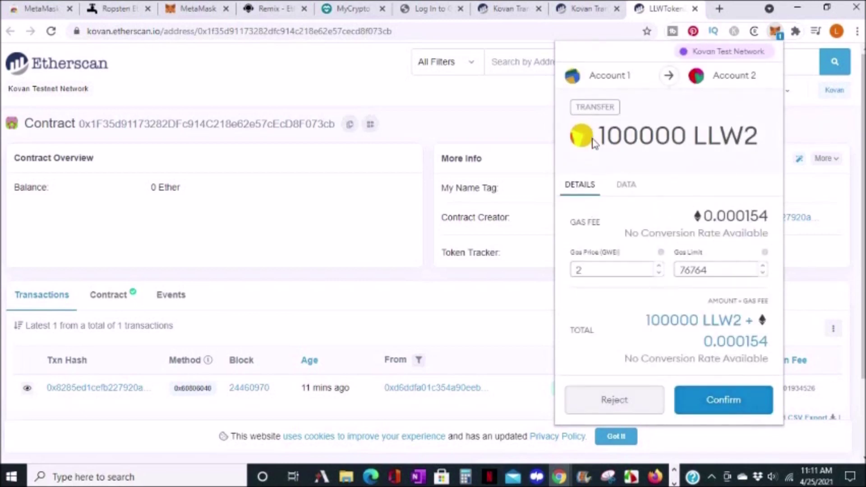
pyautogui.click(719, 403)
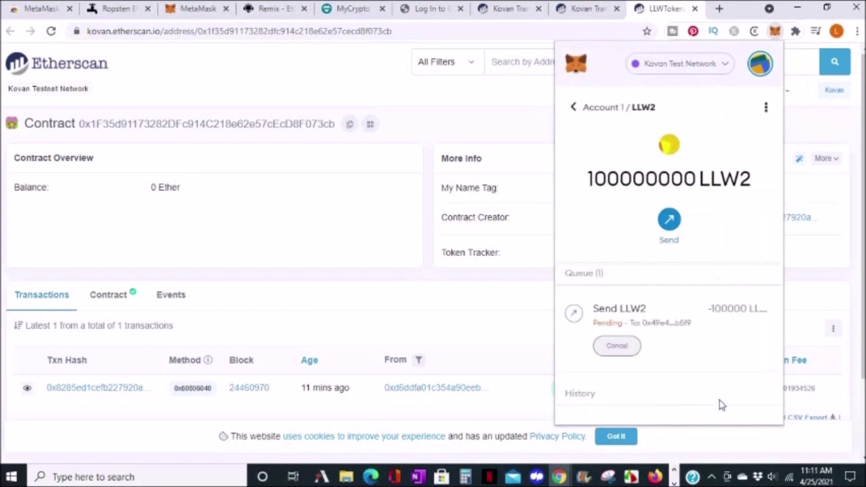